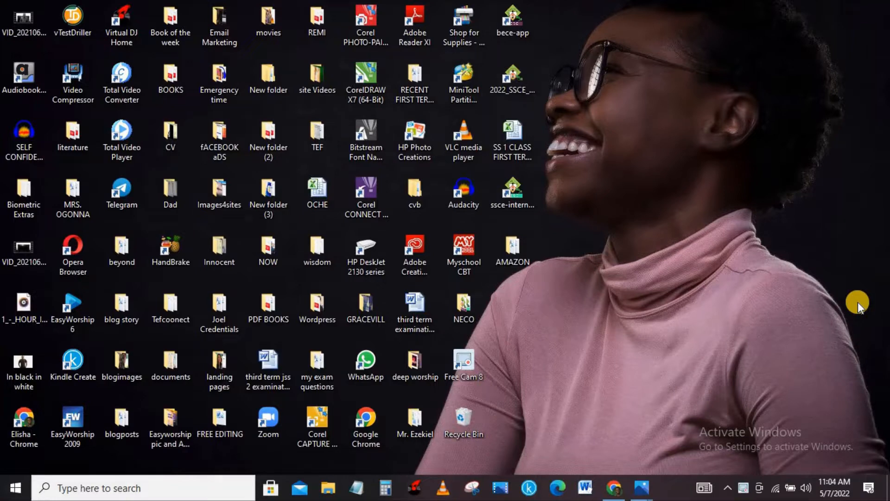
Switch to Chrome, open your own YouTube channel page and start a new video upload
click(614, 487)
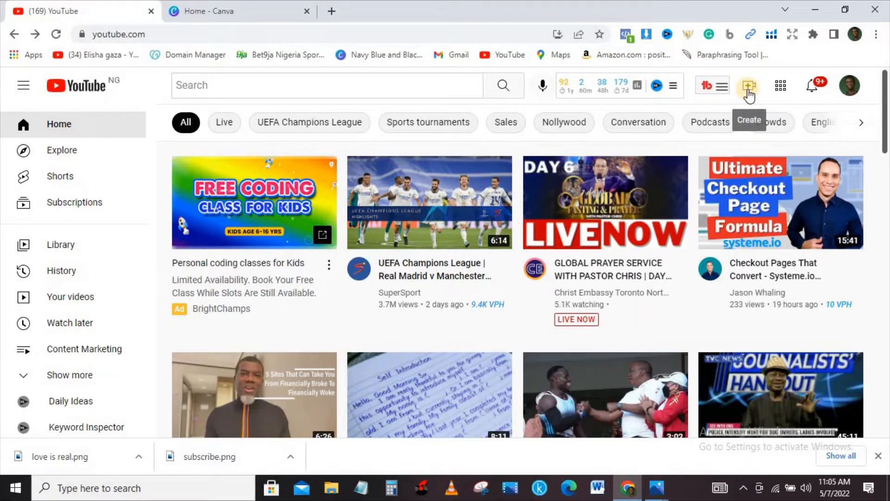
click(852, 86)
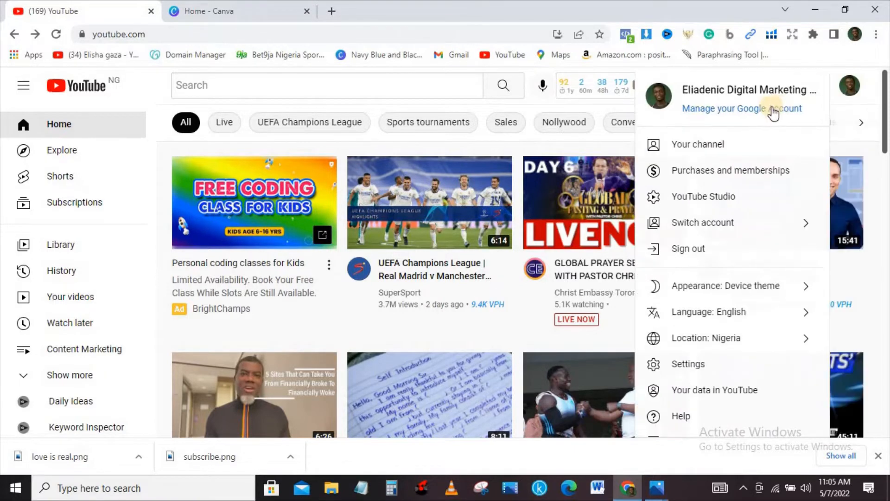
click(687, 145)
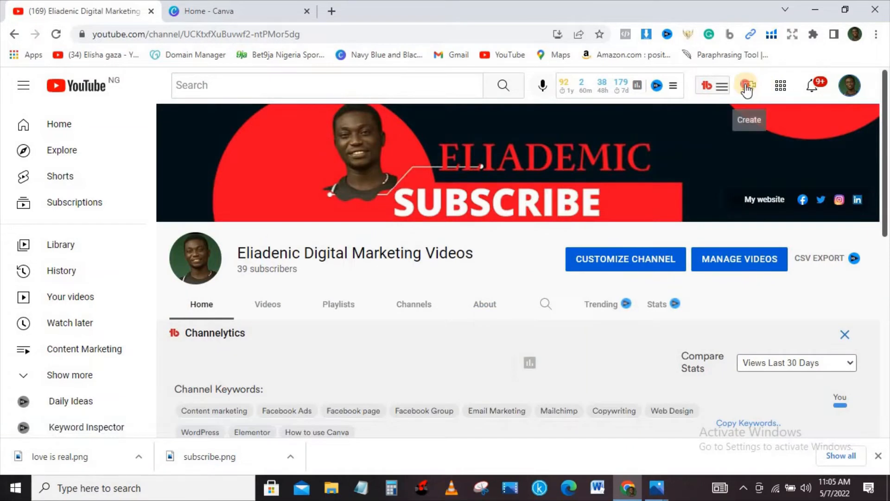
click(747, 89)
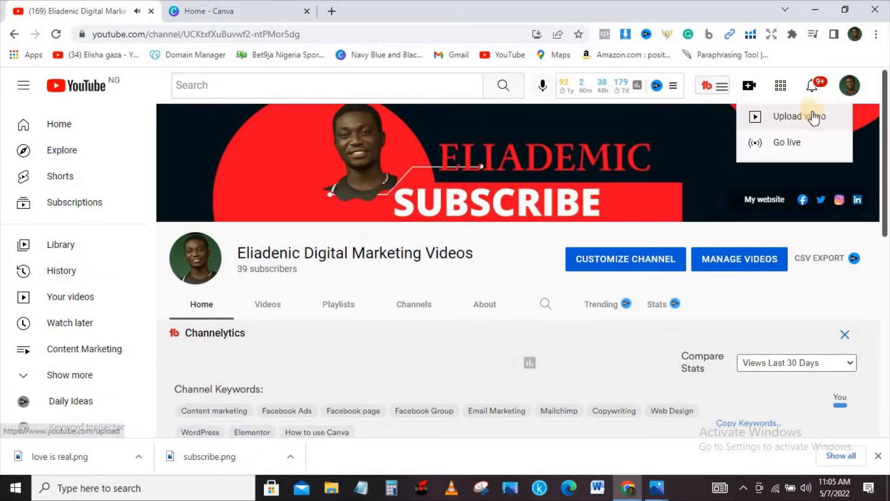
click(809, 117)
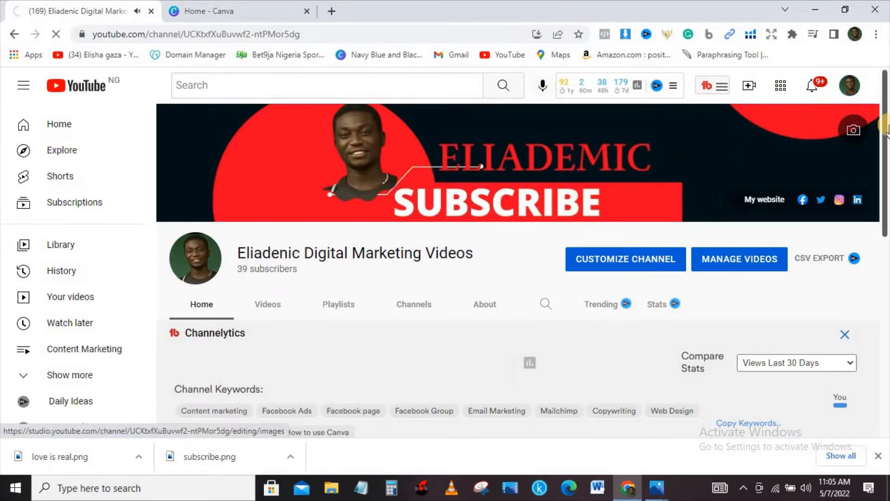
scroll(885, 139, down, 1)
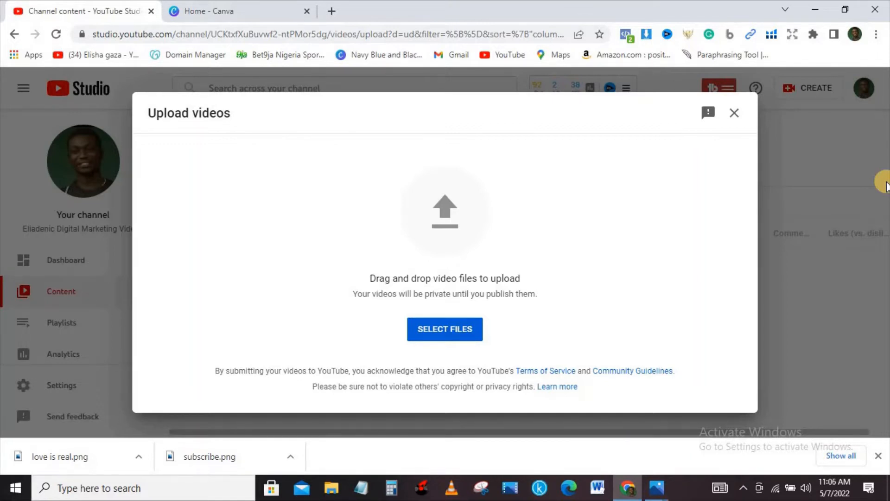
Choose the video file HOW TO CREATE INFORGRAPHICS from the Downloads folder for upload
click(456, 327)
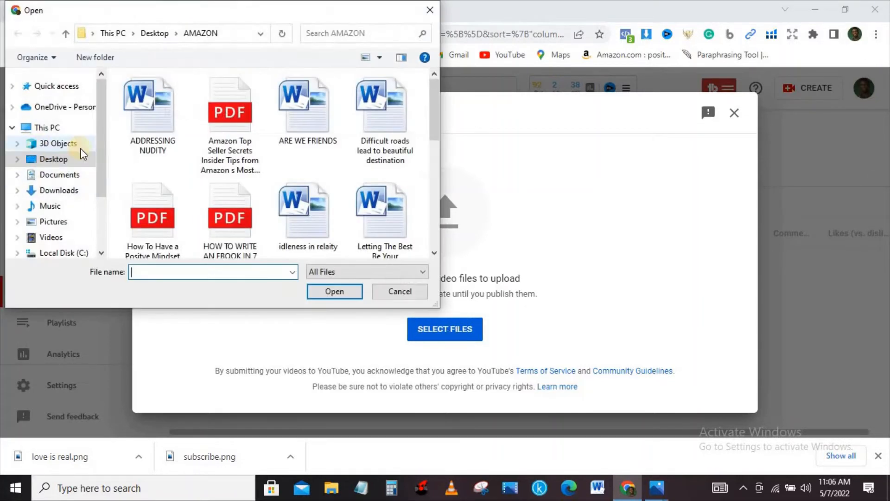
click(59, 190)
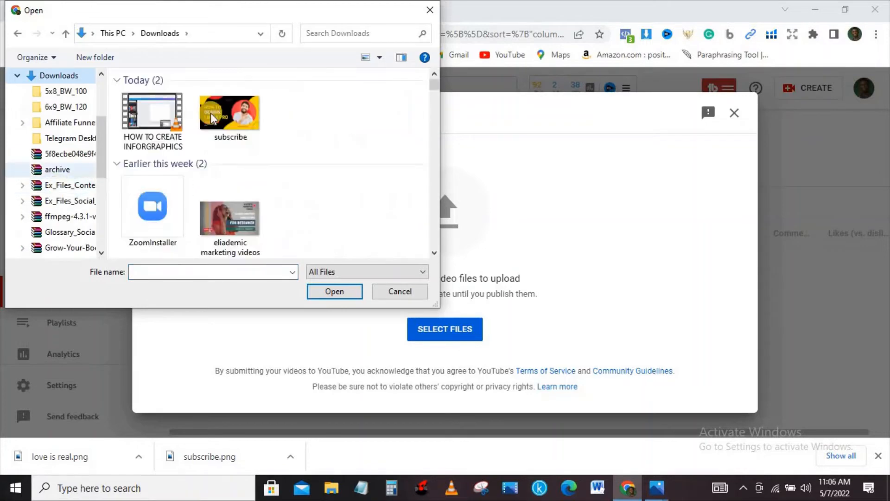
click(166, 124)
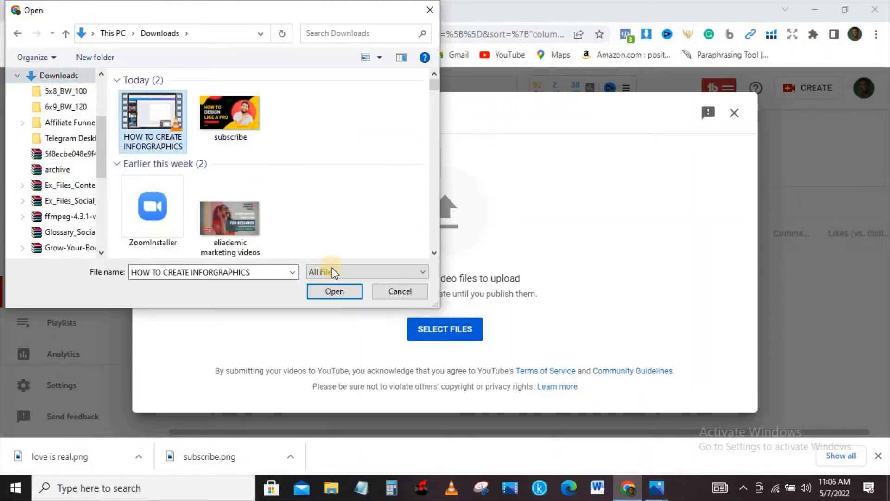
click(335, 291)
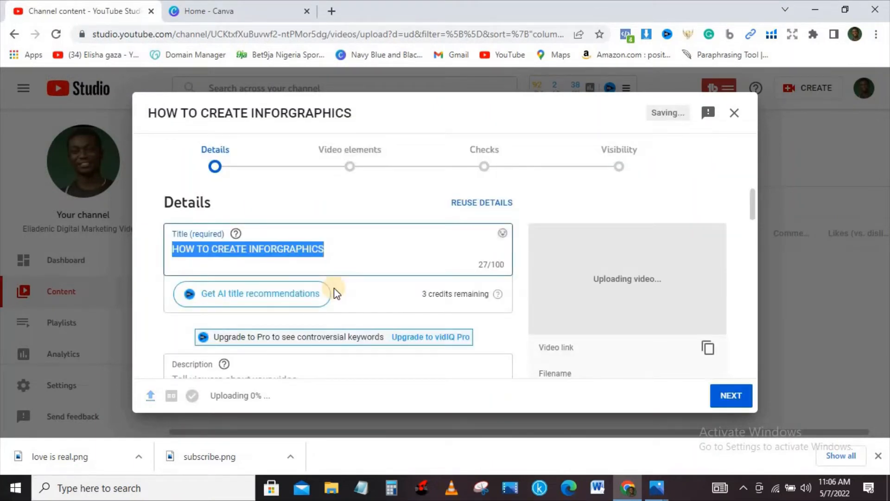
click(349, 249)
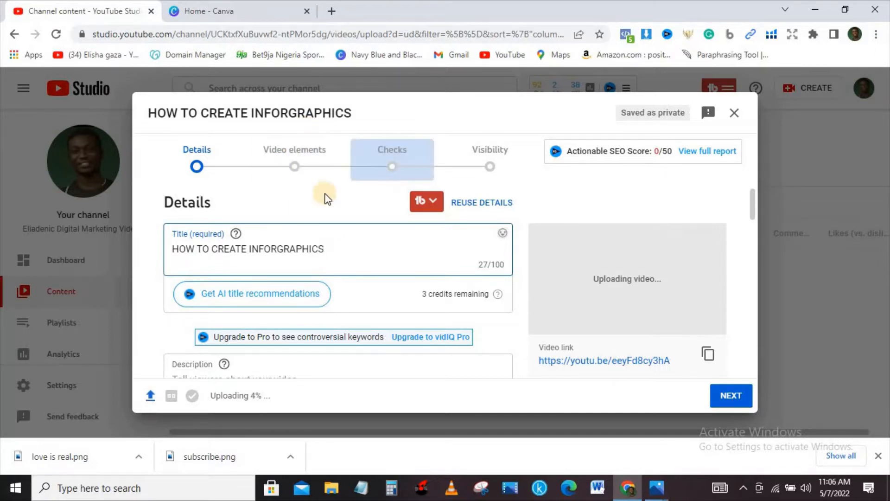
Open YouTube in a separate browser tab while the video uploads and return to the upload form
click(331, 10)
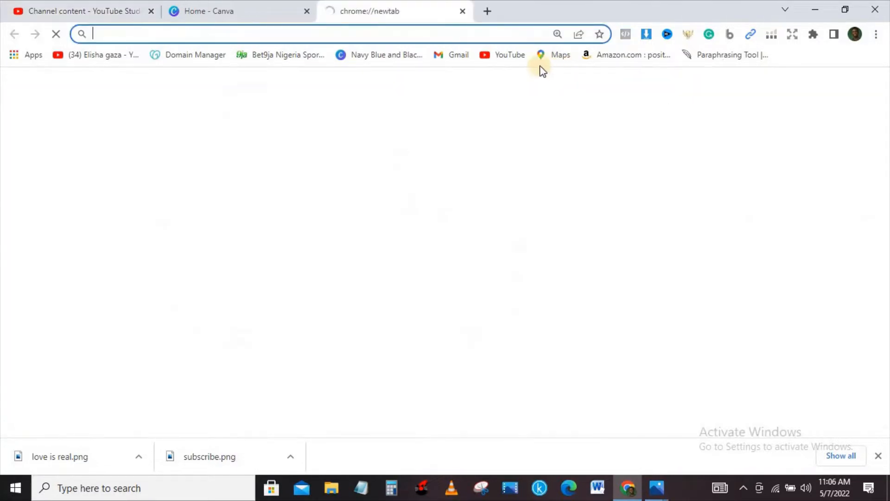
click(505, 57)
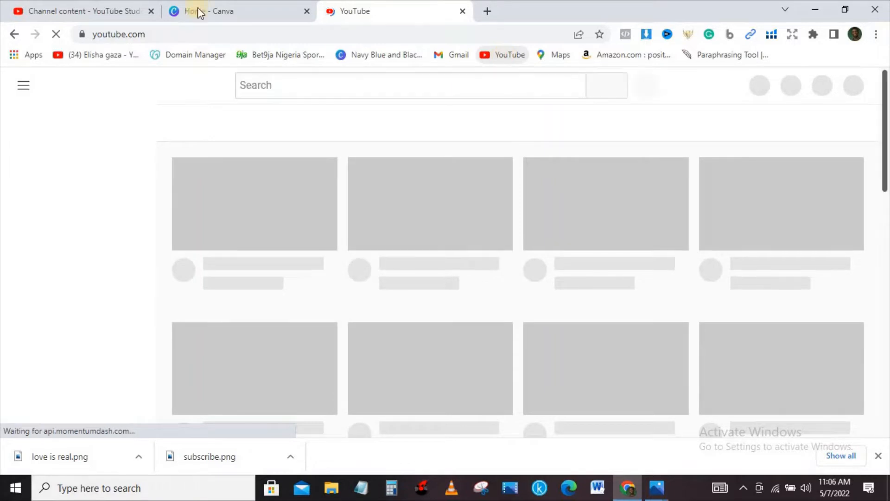
click(27, 6)
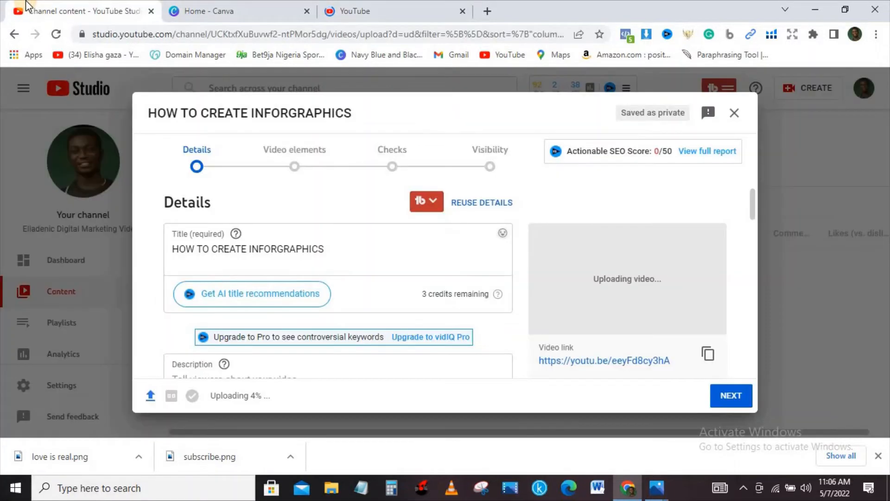
click(365, 6)
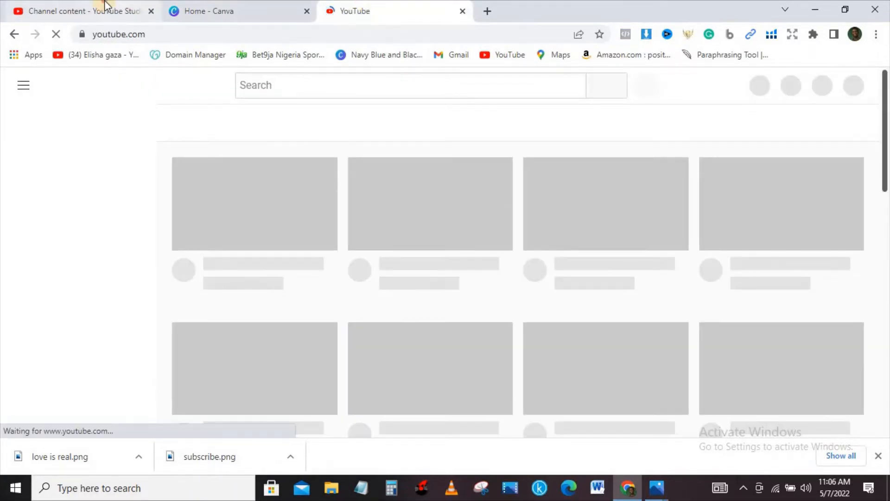
click(105, 5)
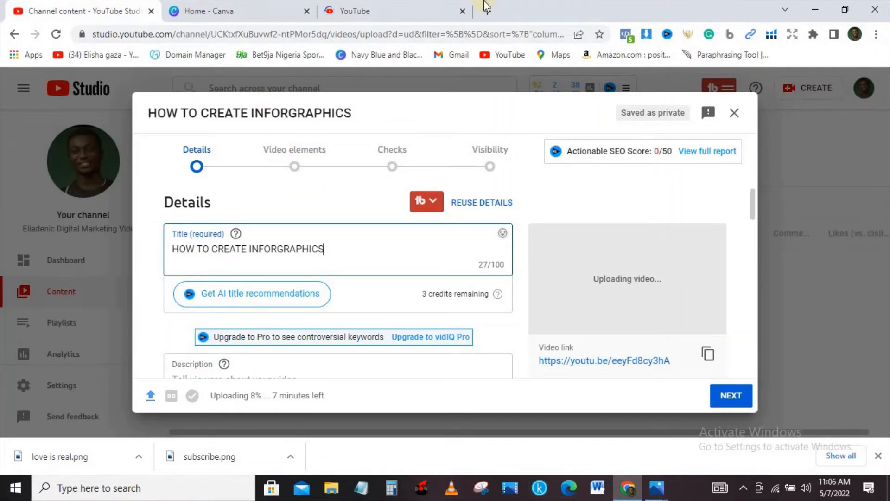
click(398, 5)
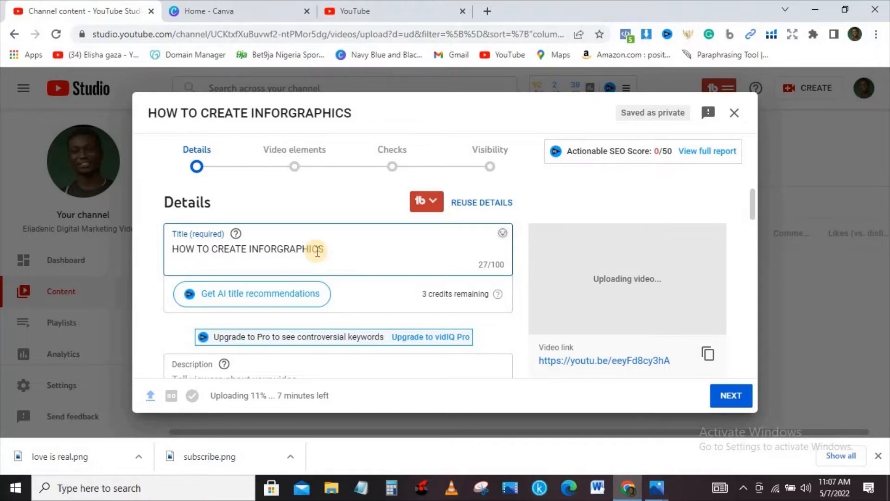
Append the hashtags #inforgraphics#canva#Youtubethumbnail to the end of the video title
text(#)
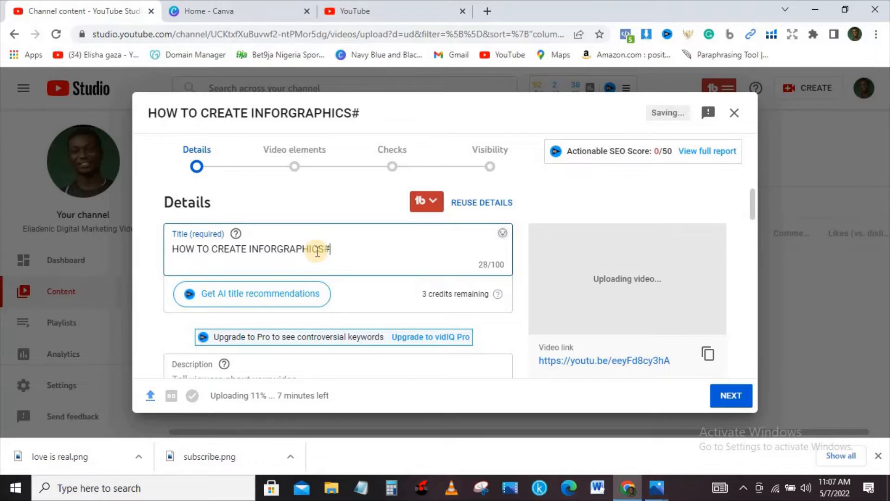
text(INFORGR)
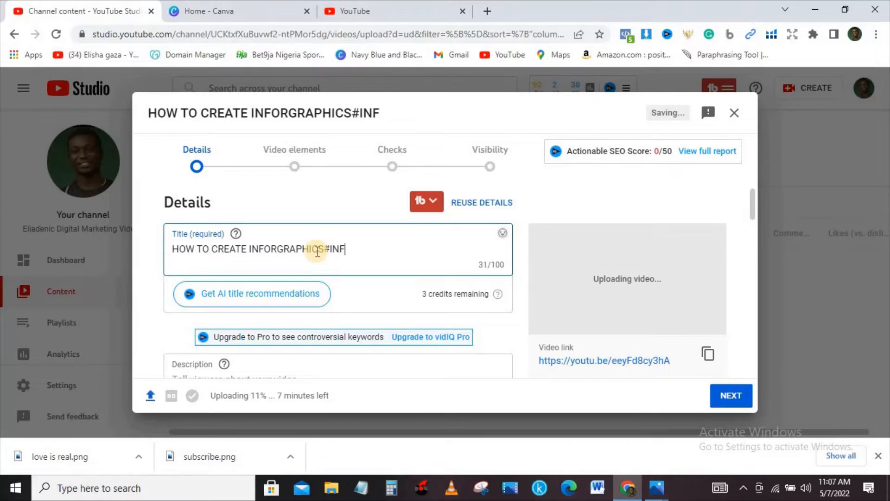
text(AP)
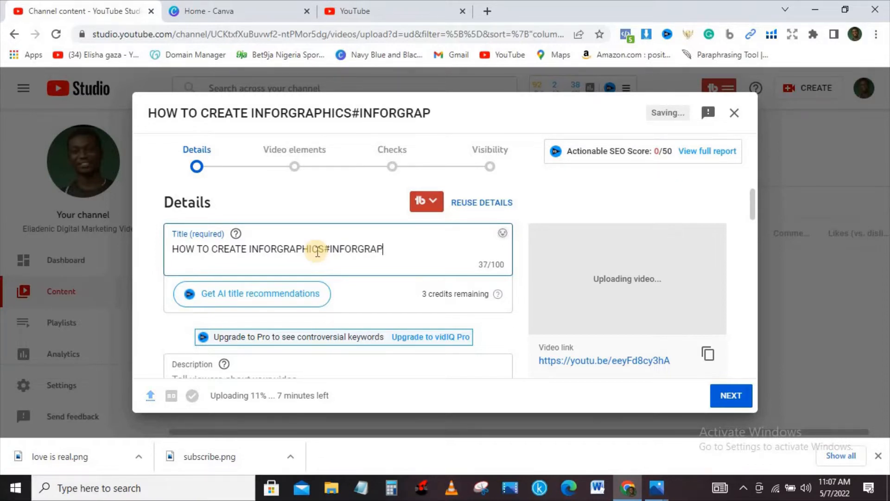
key(BackSpace)
key(BackSpace)
key(BackSpace)
key(BackSpace)
key(BackSpace)
key(BackSpace)
key(BackSpace)
key(BackSpace)
key(BackSpace)
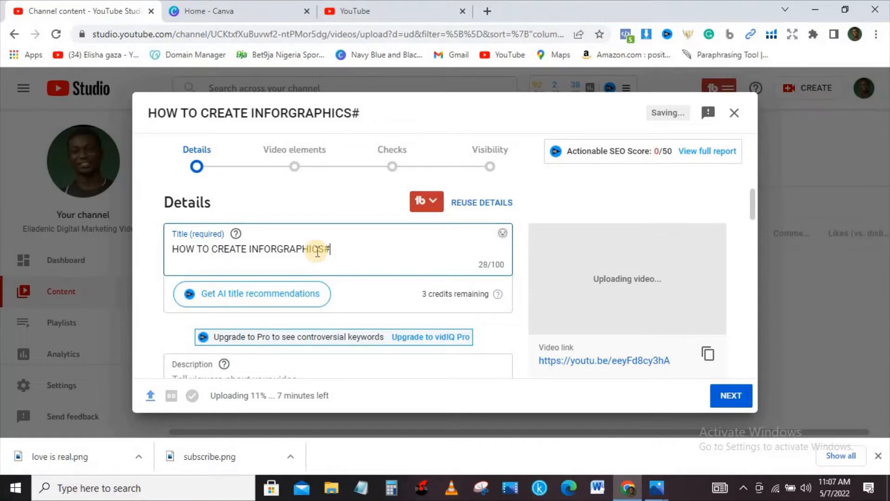
text(inforgraph)
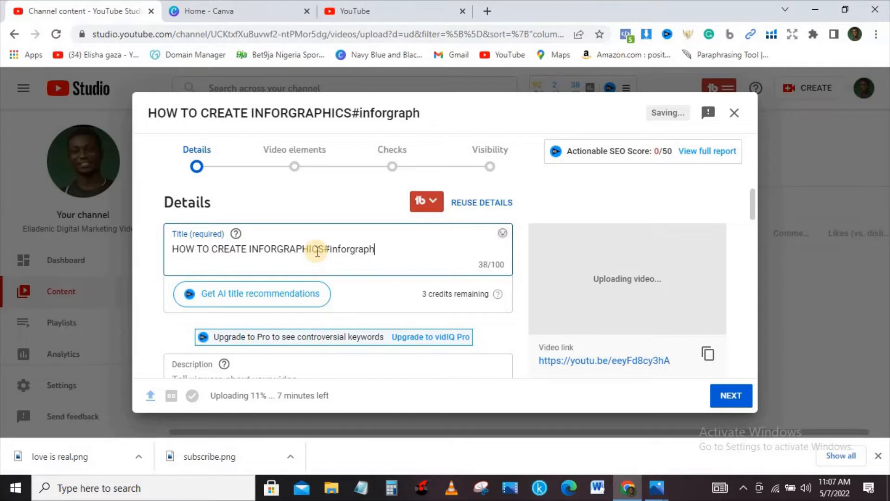
text(ics#can)
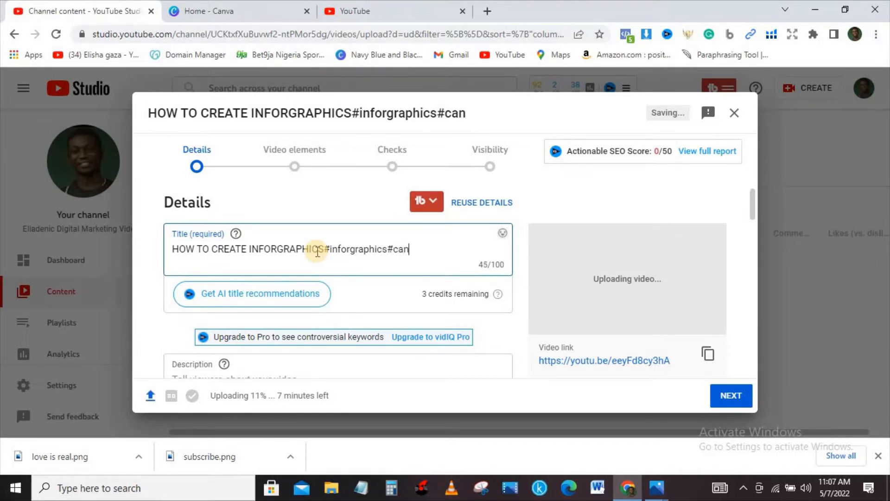
text(va#Y)
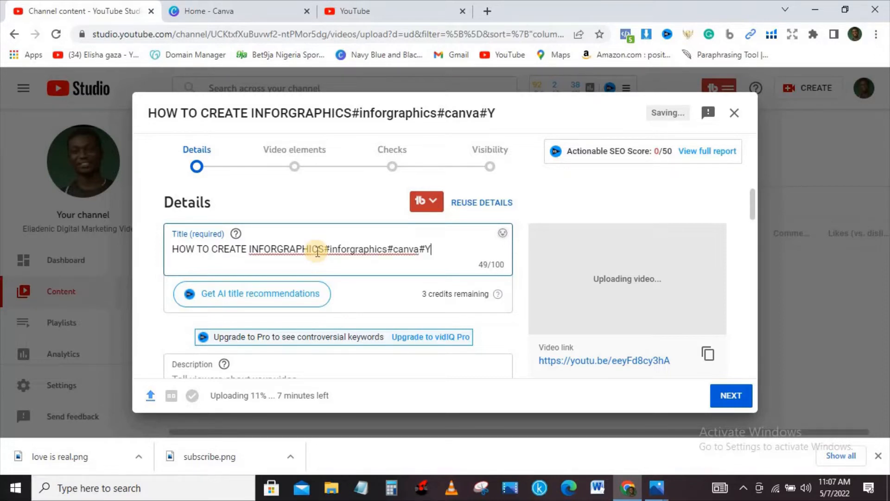
text(outube)
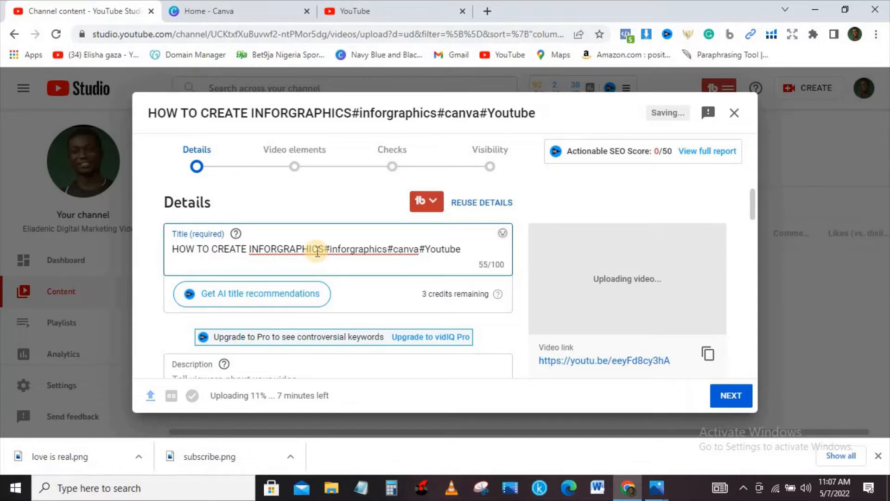
text(thumn)
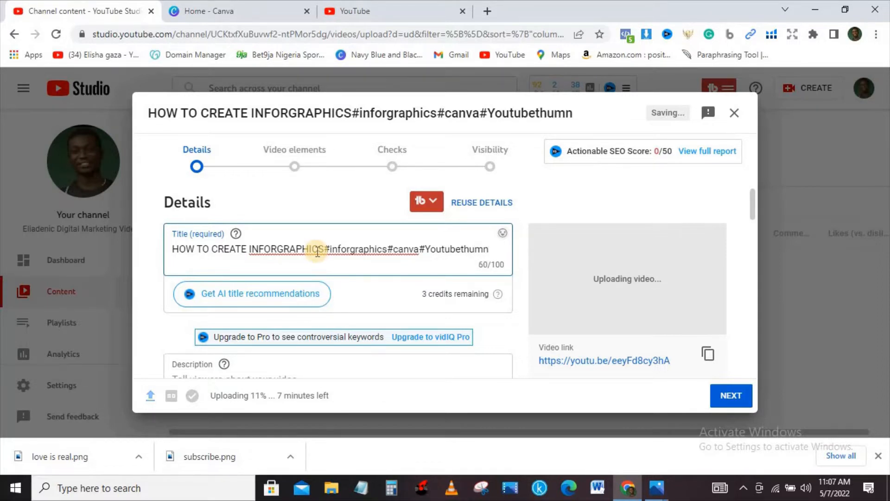
key(BackSpace)
text(bnail)
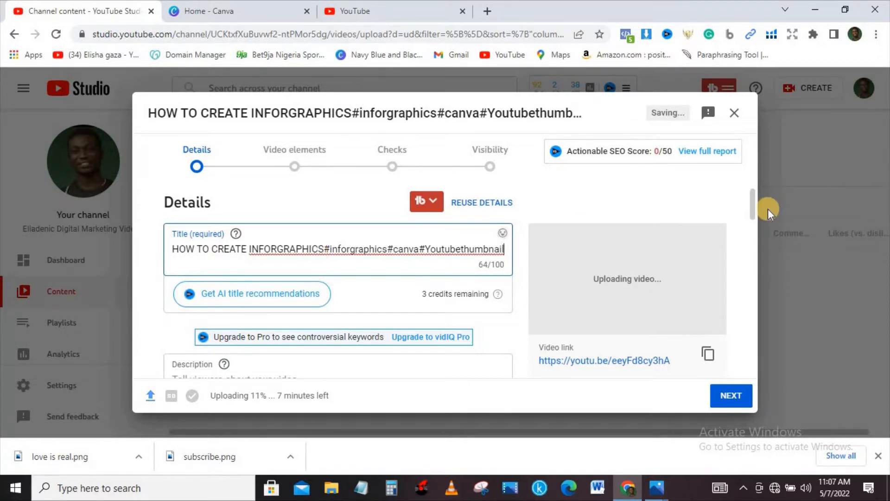
Upload the image file subscribe from the Downloads folder as the video's custom thumbnail
drag(756, 206, 756, 210)
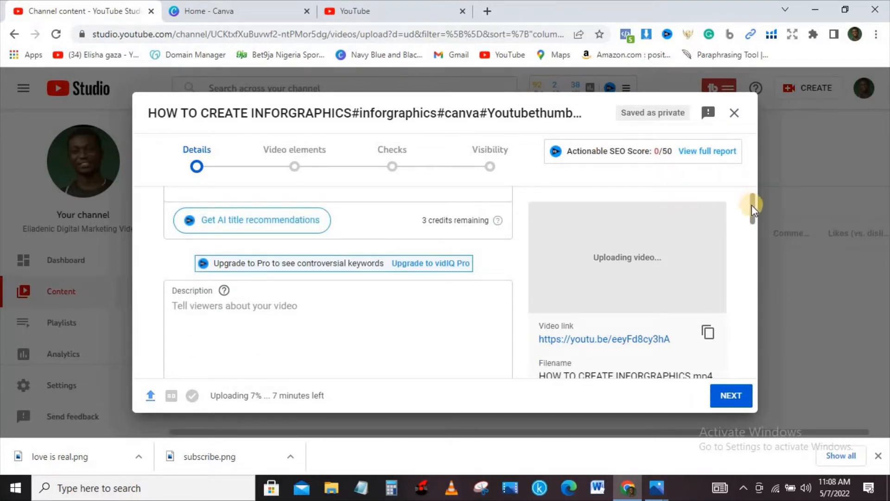
drag(752, 205, 754, 221)
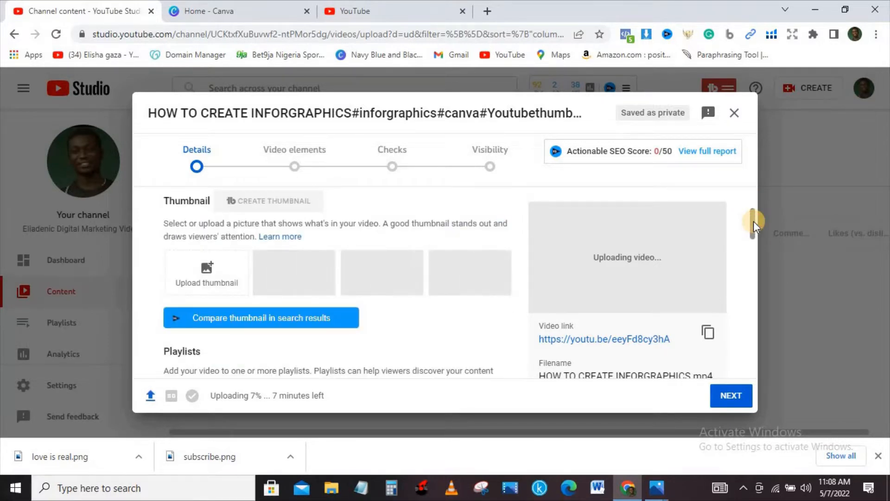
click(221, 274)
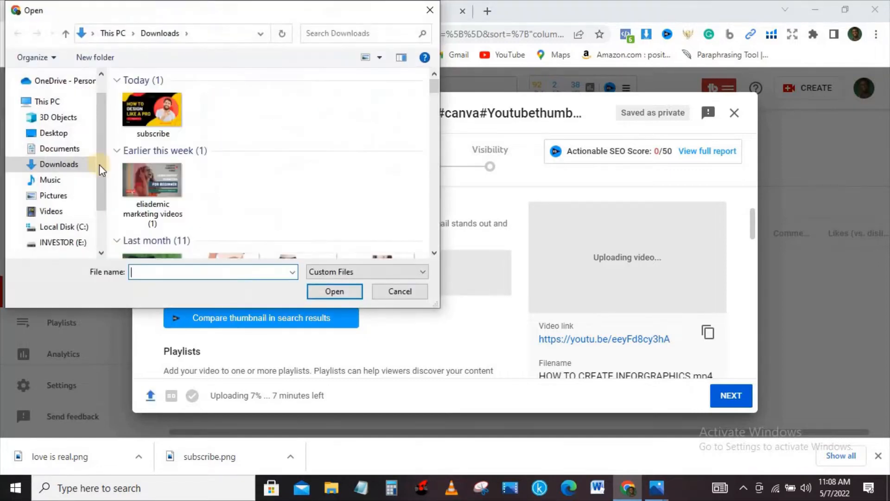
click(172, 112)
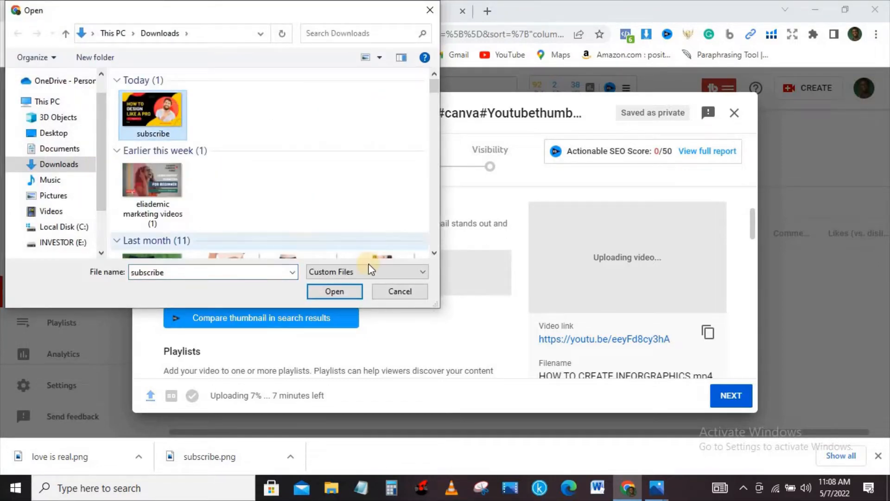
click(342, 291)
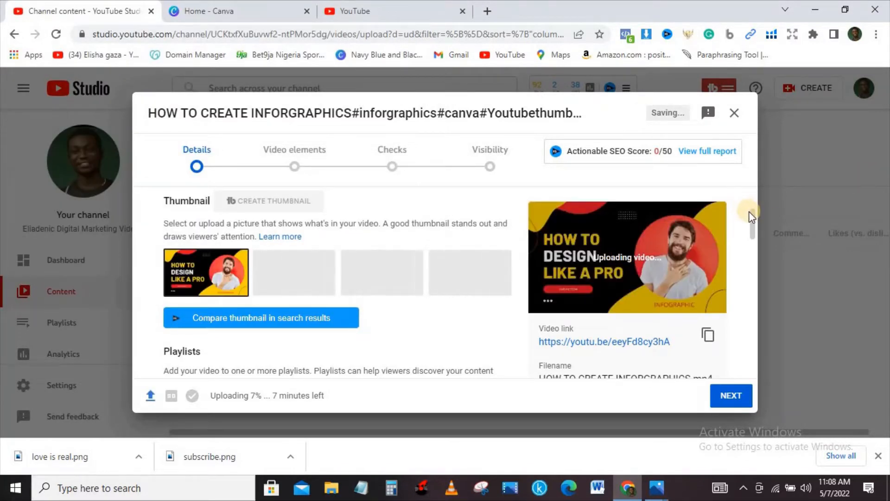
Add the video to the Content Marketing and Canva playlists
drag(752, 213, 752, 223)
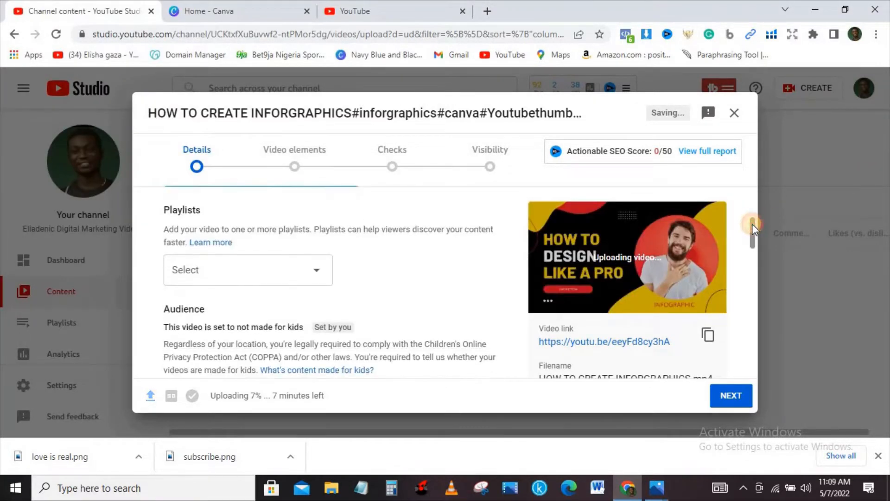
click(203, 269)
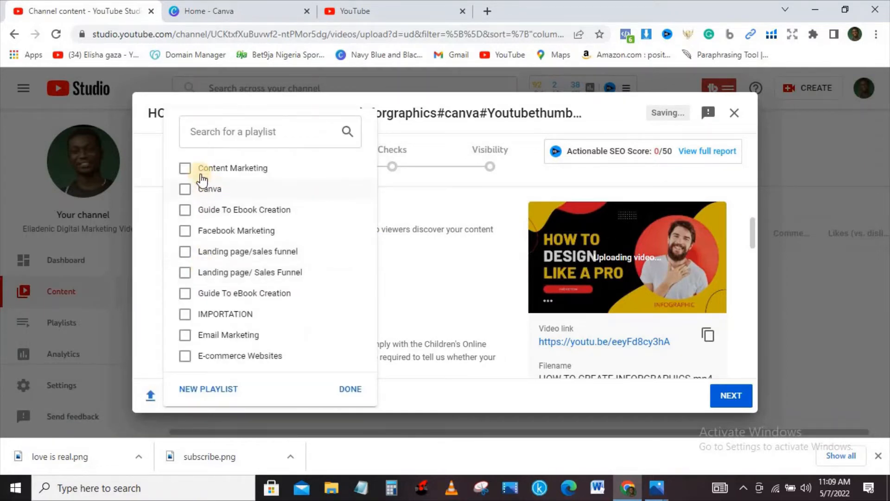
click(186, 169)
click(186, 190)
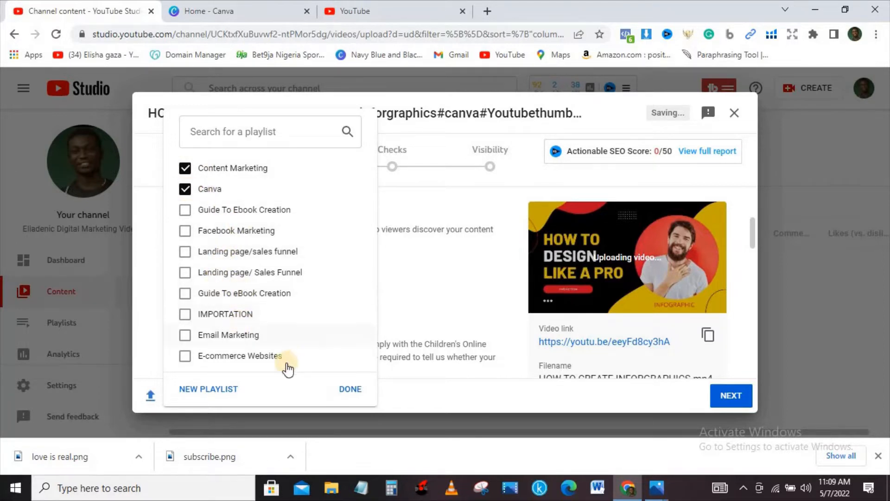
click(351, 394)
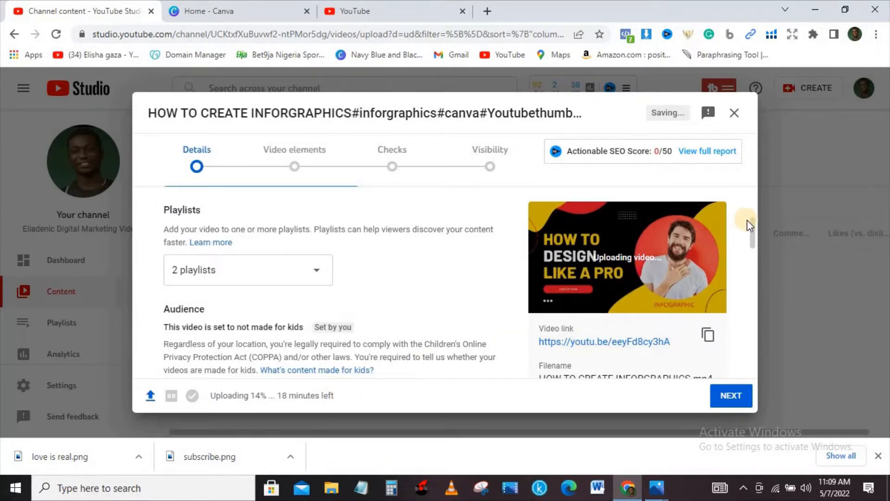
Paste the copied description text into the video's empty description
drag(753, 225, 731, 203)
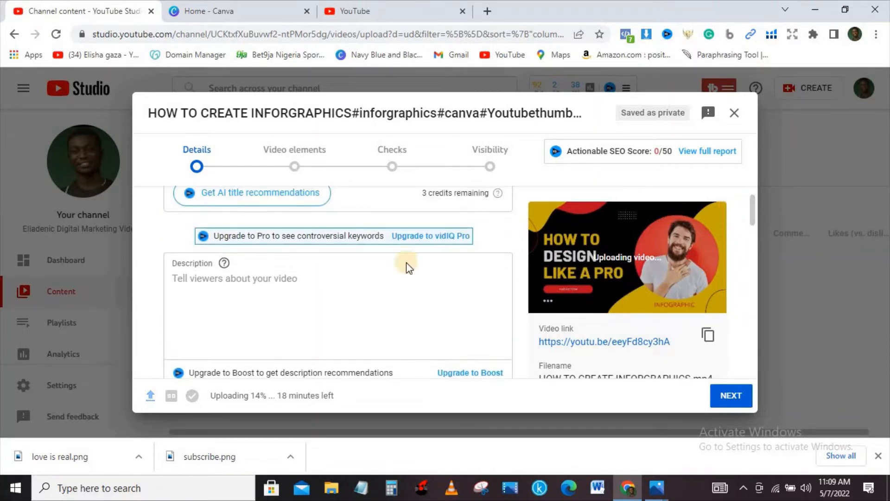
click(261, 285)
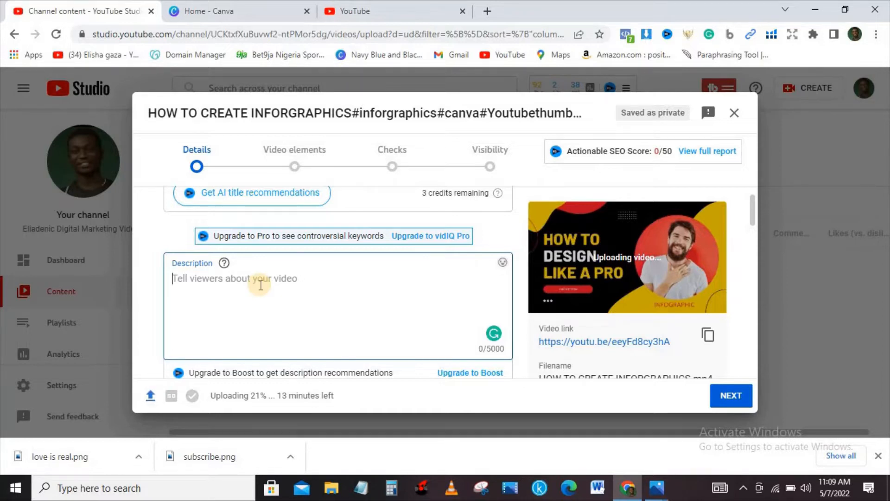
key(ctrl+v)
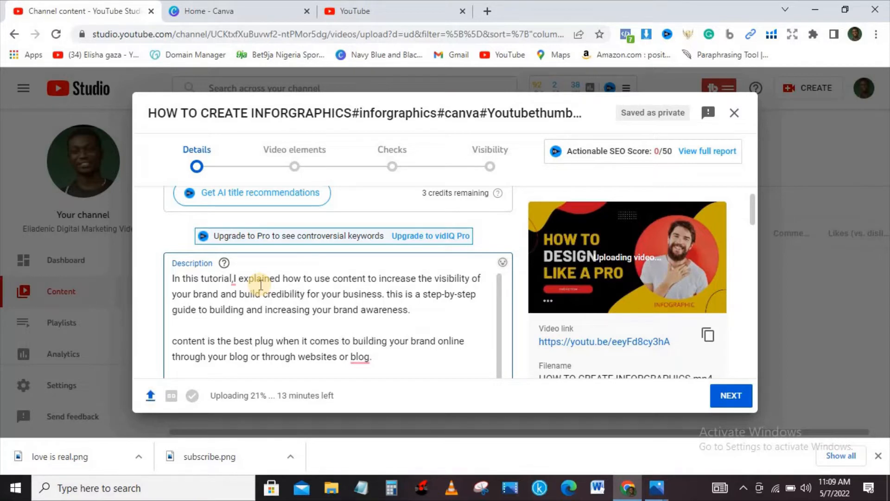
right_click(238, 277)
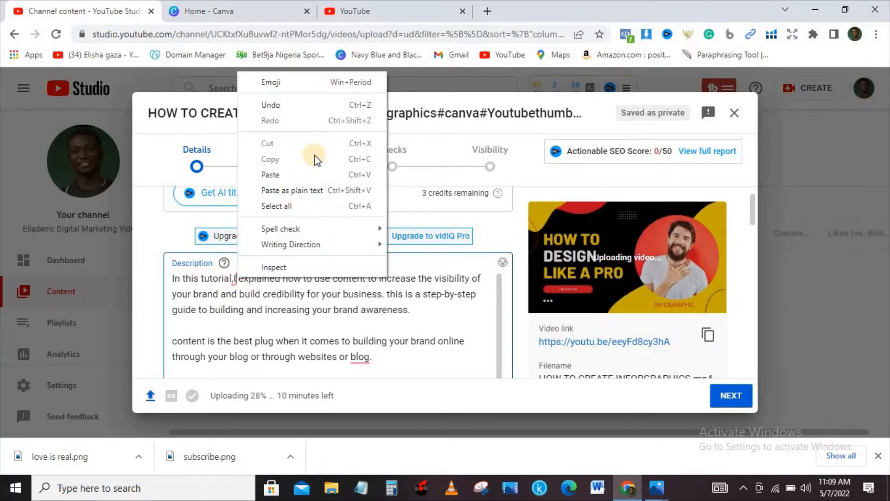
click(292, 301)
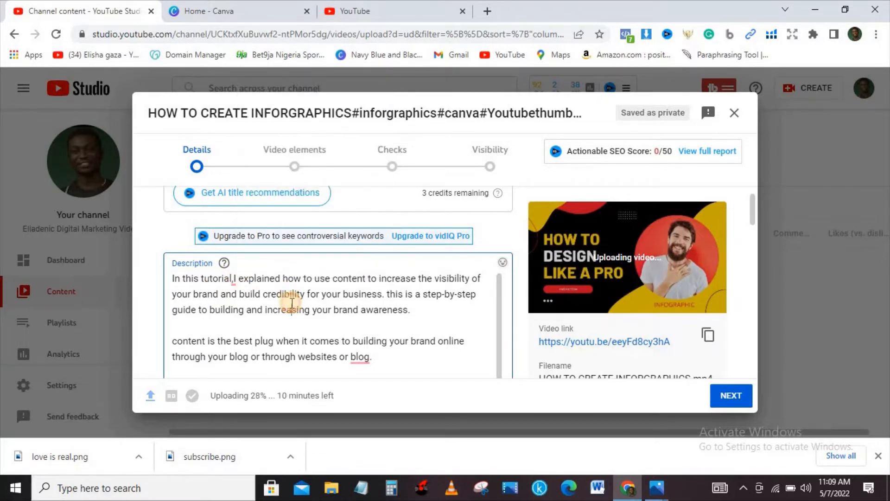
right_click(238, 278)
click(297, 309)
Delete the rest of the description's first paragraph after "In this tutorial,"
mouse_move(237, 279)
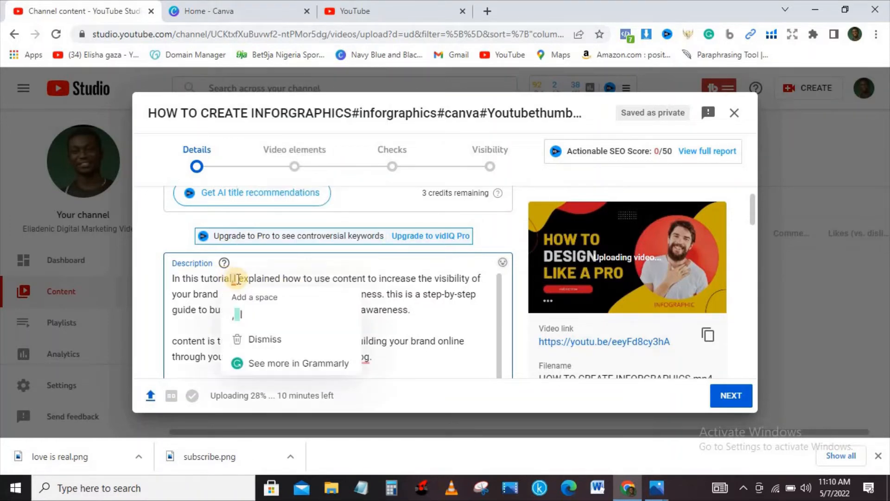
drag(237, 278, 416, 307)
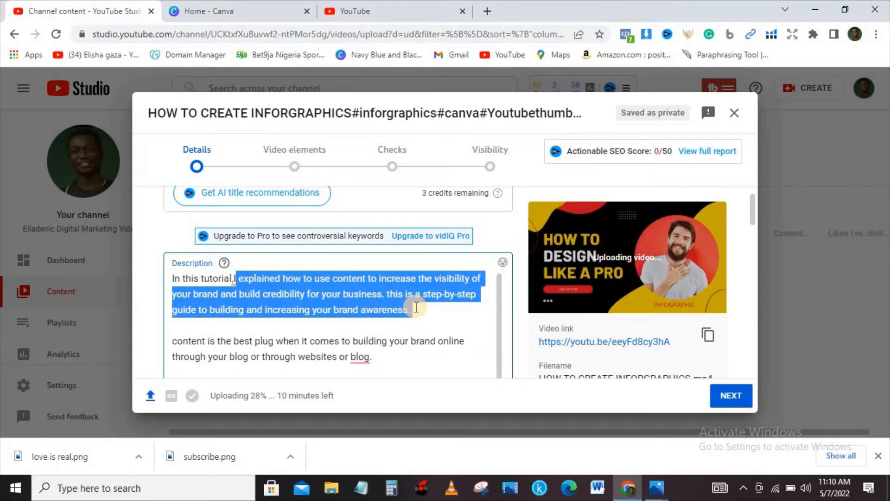
key(BackSpace)
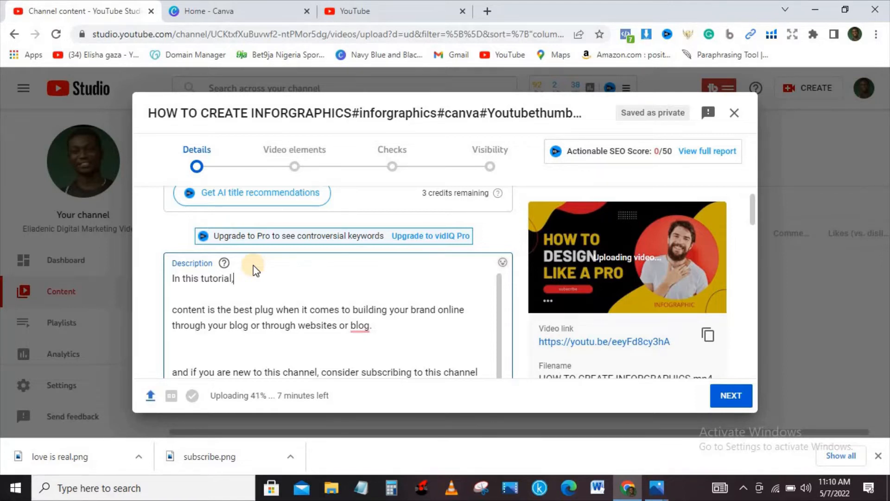
Continue the description's opening sentence after "In this tutorial," with "I explained how to create a"
text(I EX)
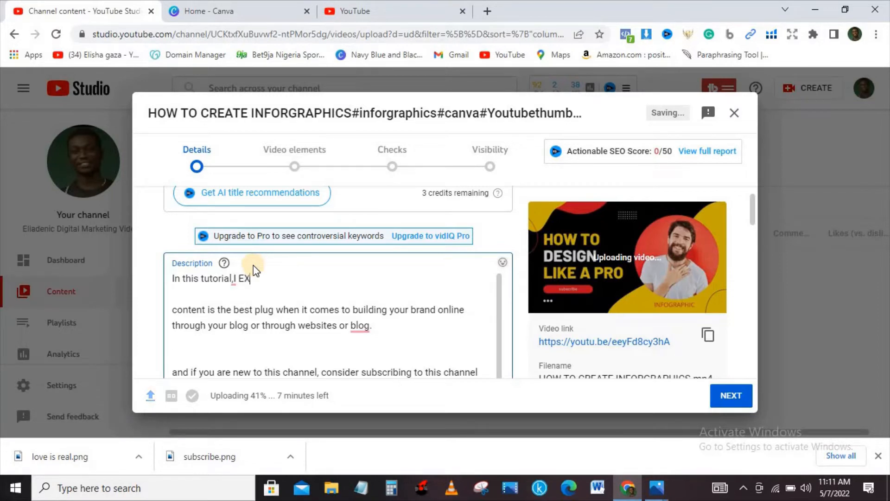
text(NED)
key(BackSpace)
key(BackSpace)
key(BackSpace)
key(BackSpace)
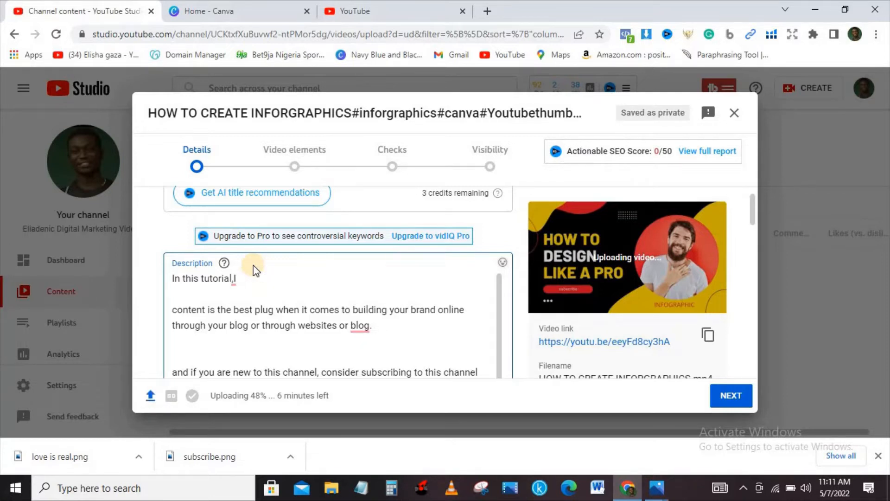
text(expla)
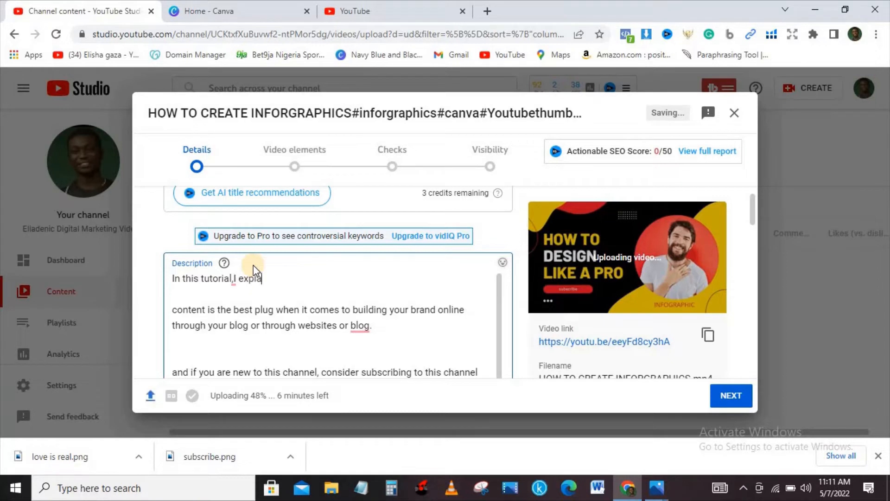
text(ined how to create a )
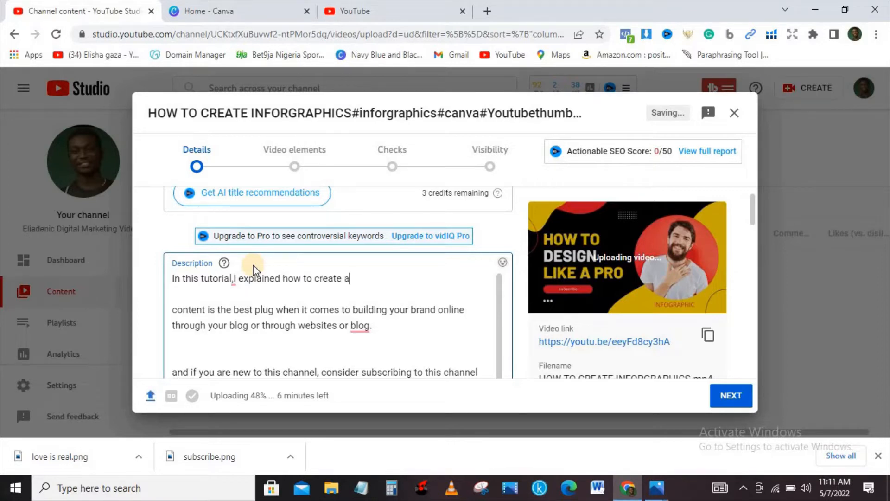
text(info)
text(rgrag)
text(p)
Extend the description's opening sentence with "infographic pictures with a FREE"
key(BackSpace)
key(BackSpace)
text(phi c pictures)
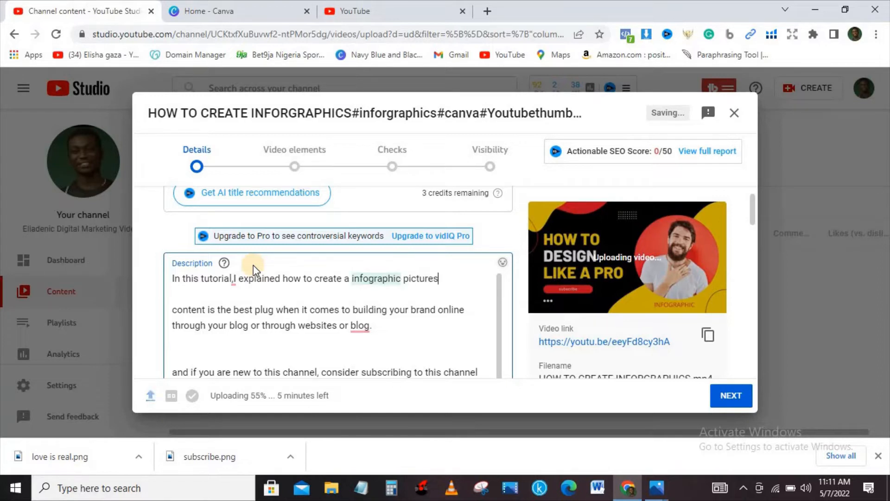
text( with a)
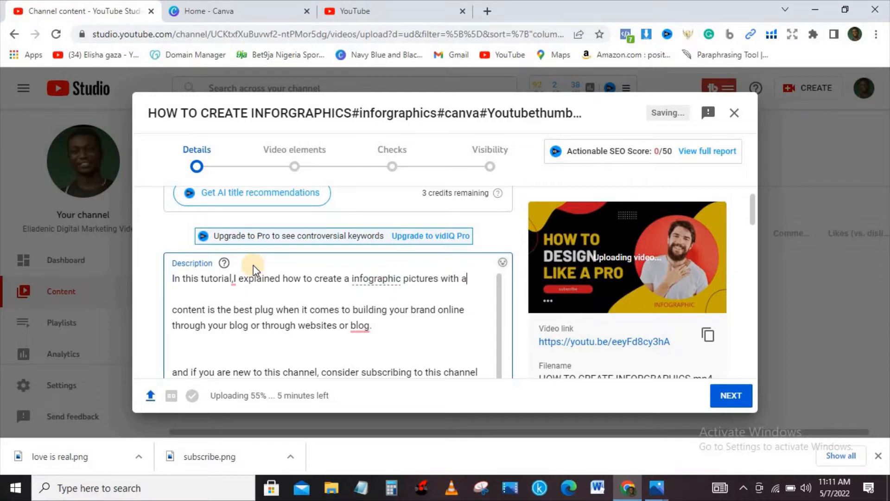
text( Frre)
key(BackSpace)
key(BackSpace)
text(ee)
key(BackSpace)
key(BackSpace)
key(BackSpace)
text(REE)
key(Return)
text(sowf)
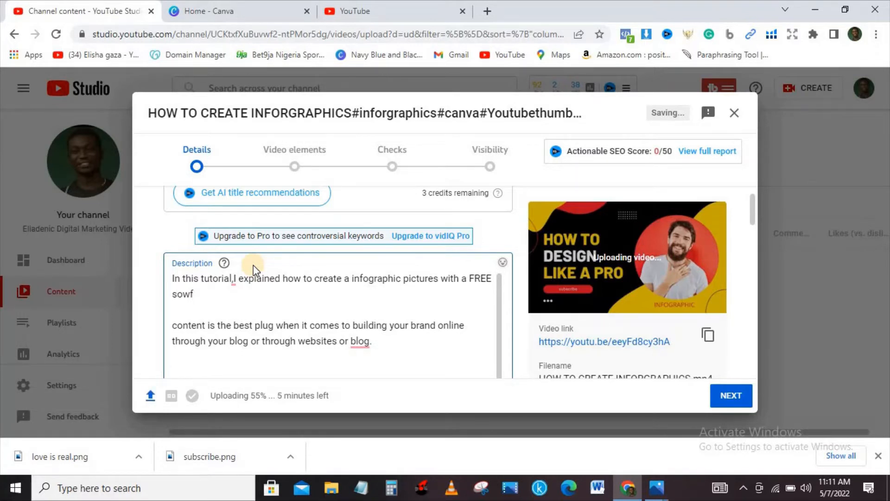
key(BackSpace)
key(BackSpace)
text(ftware)
key(BackSpace)
key(BackSpace)
key(BackSpace)
key(BackSpace)
key(BackSpace)
key(BackSpace)
key(BackSpace)
key(BackSpace)
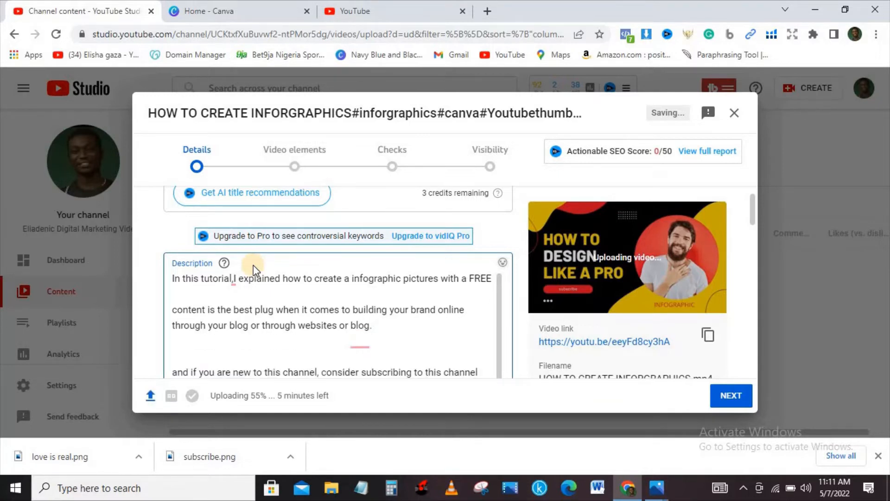
Complete the description's opening sentence with "website called Canva.com."
text(webs)
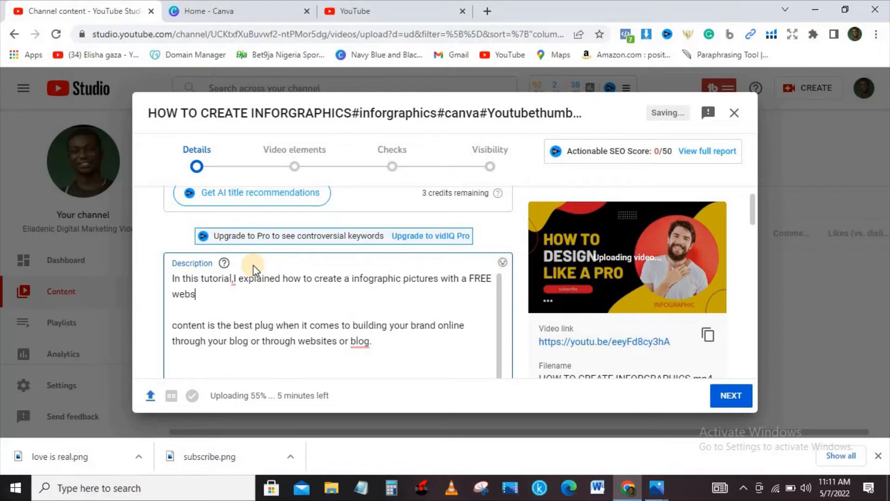
text(ite called Canva)
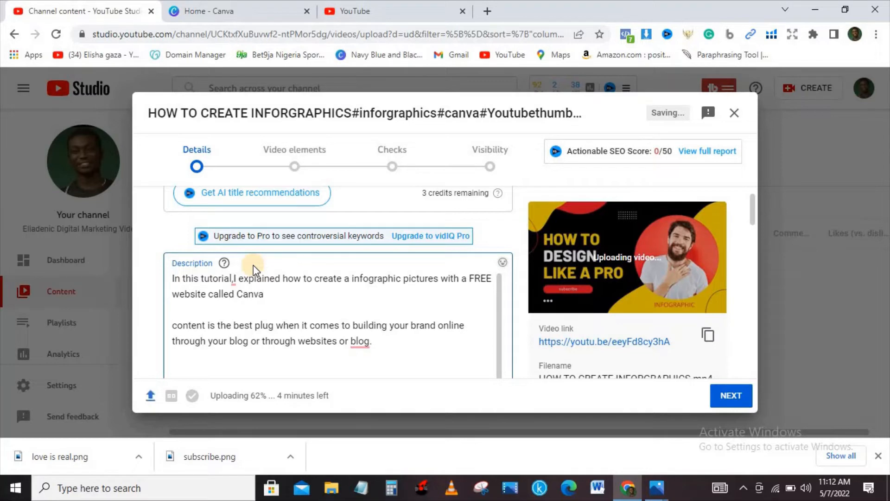
text(.com)
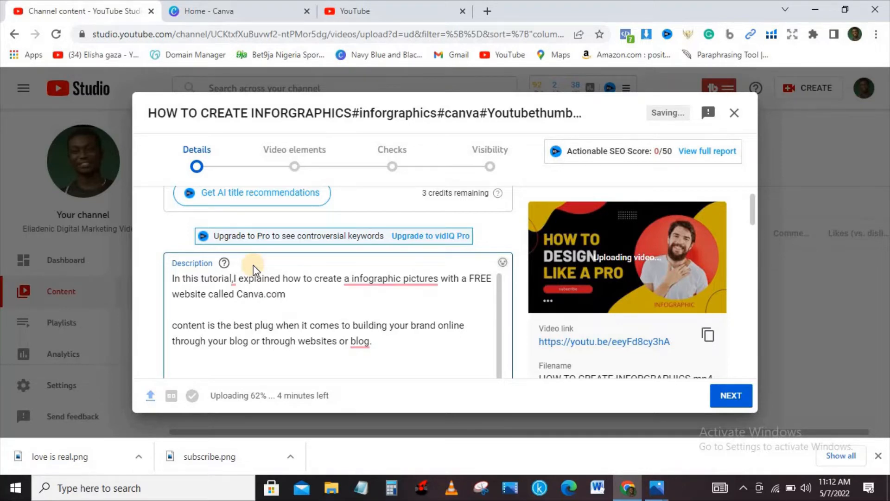
text(.)
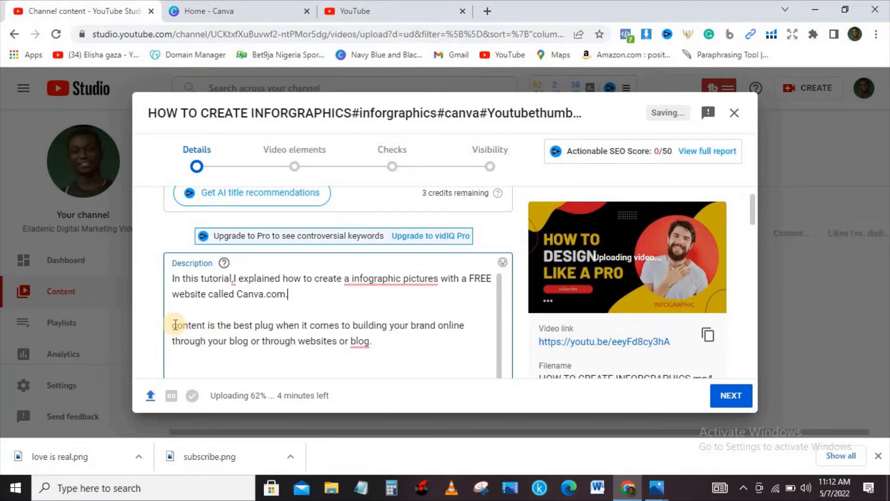
Delete the description paragraph beginning "content is the best plug" and one of the blank lines it leaves
drag(175, 325, 406, 336)
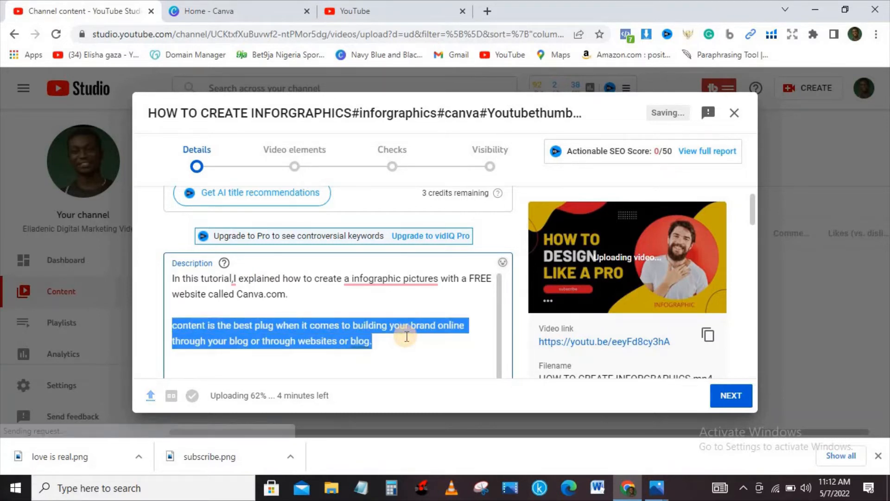
key(BackSpace)
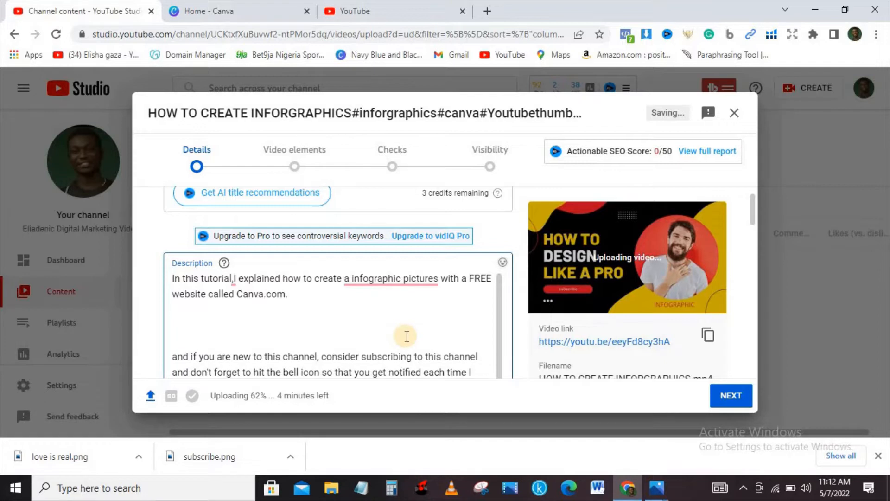
key(BackSpace)
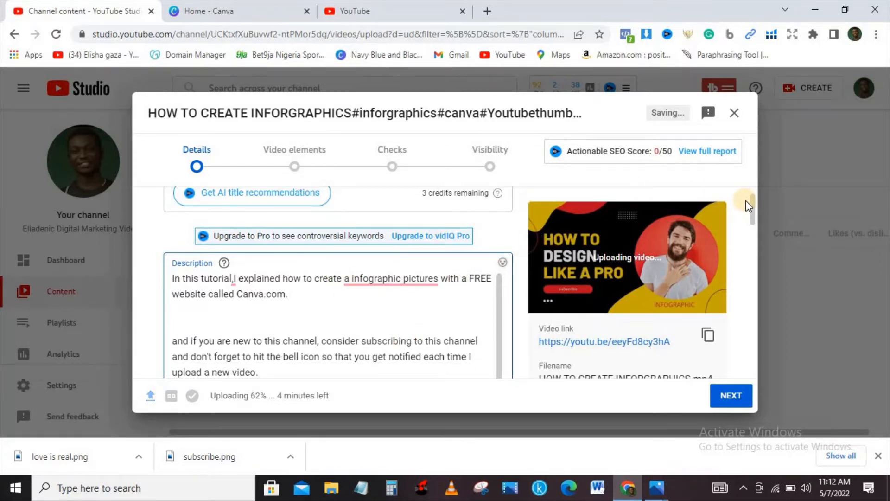
drag(753, 204, 722, 286)
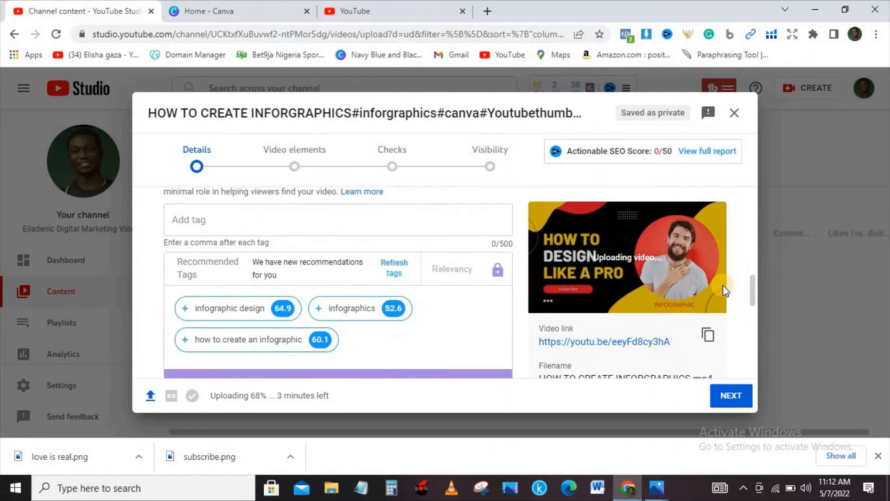
click(717, 397)
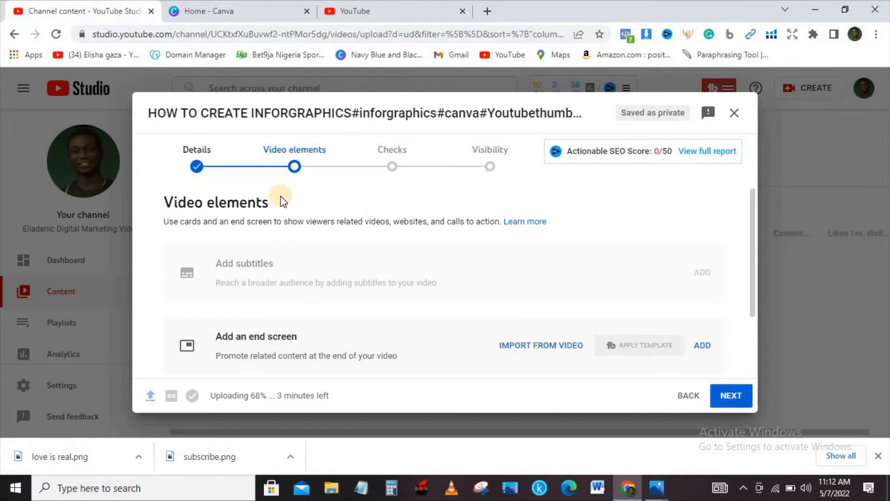
click(194, 170)
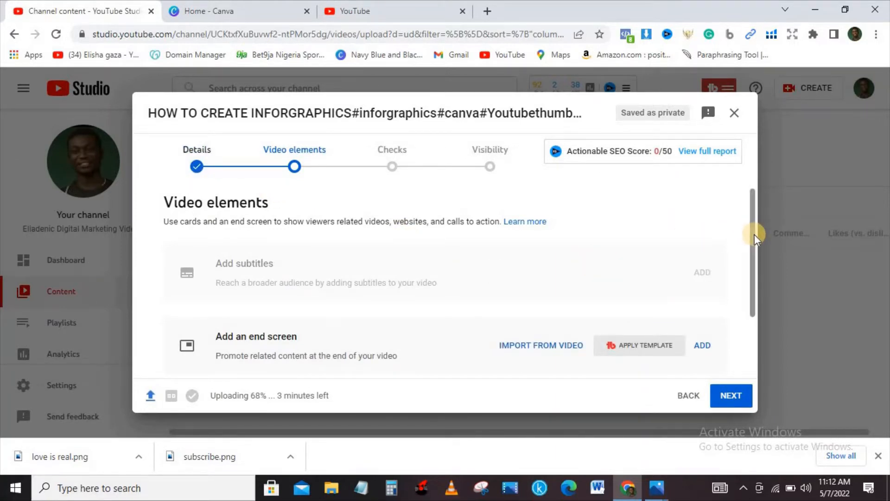
click(198, 149)
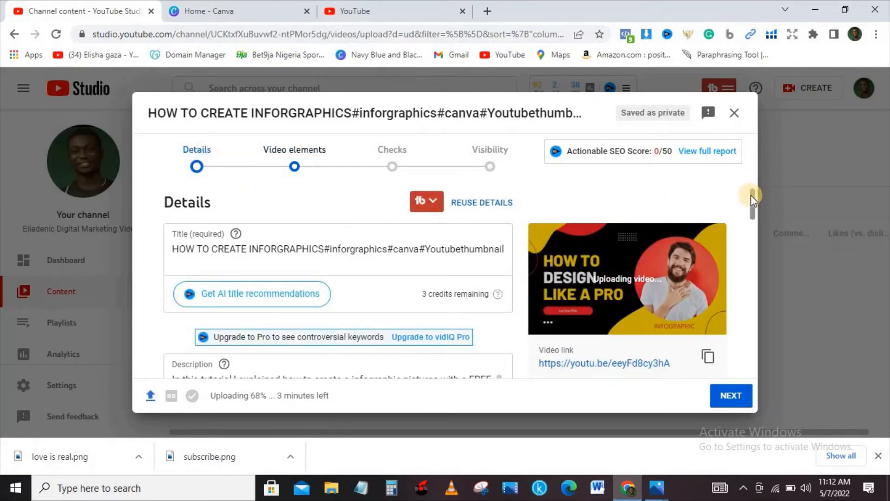
Enter "#infographics" in the video's tags field
drag(750, 196, 750, 283)
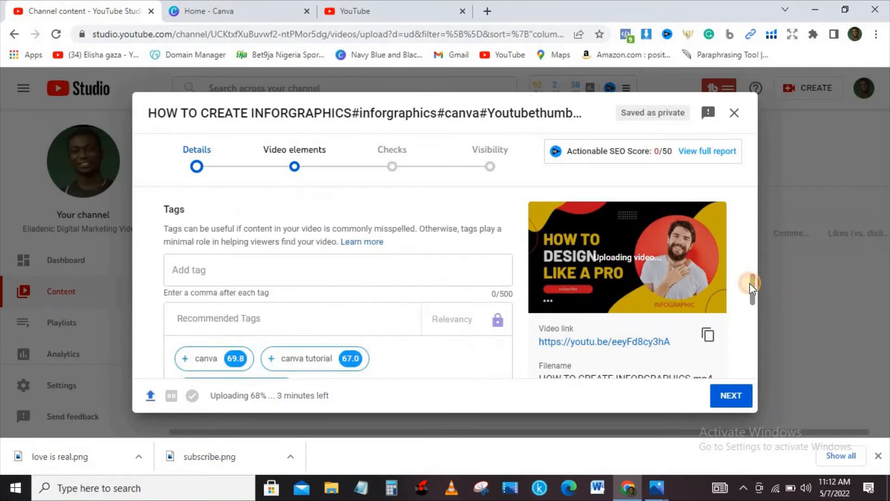
click(345, 270)
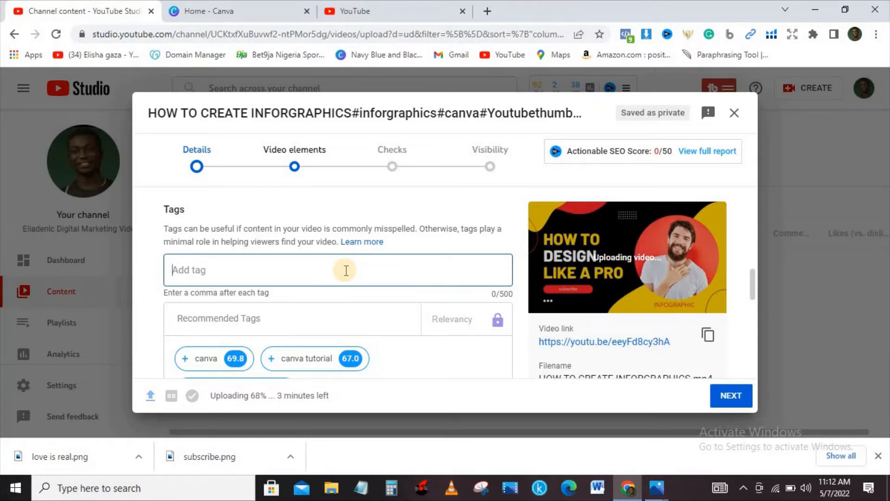
text(#i)
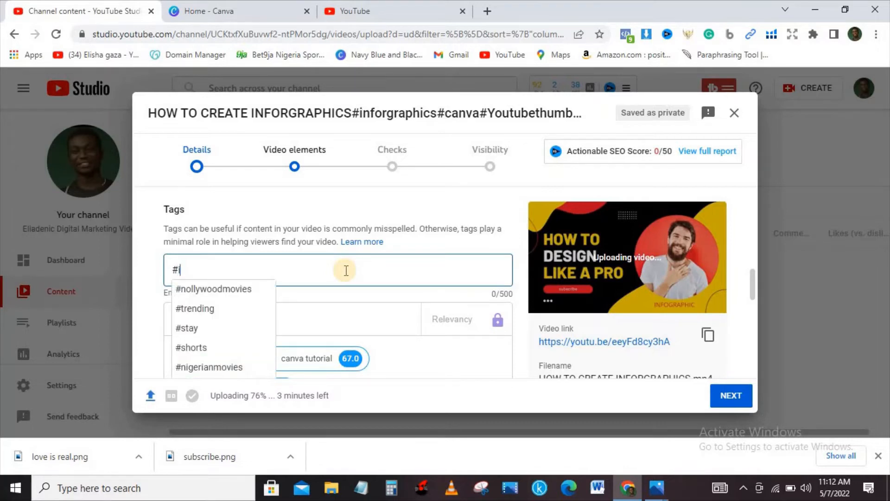
text(nfogra)
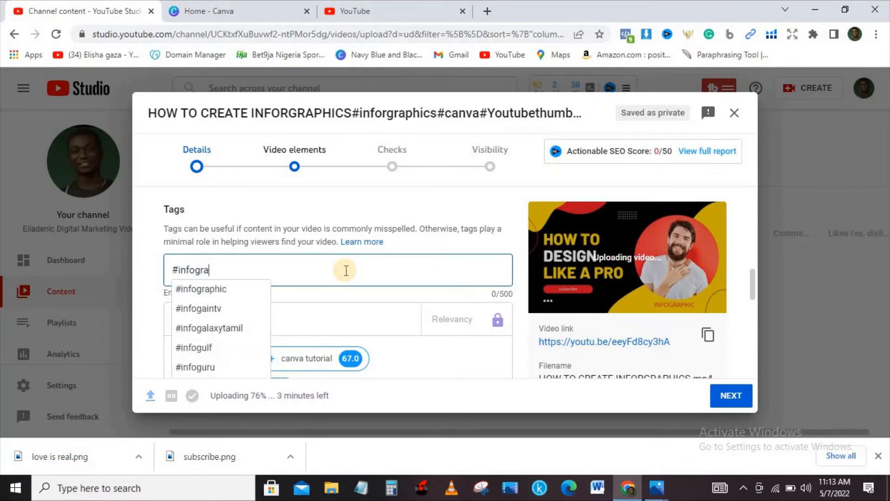
text(phics)
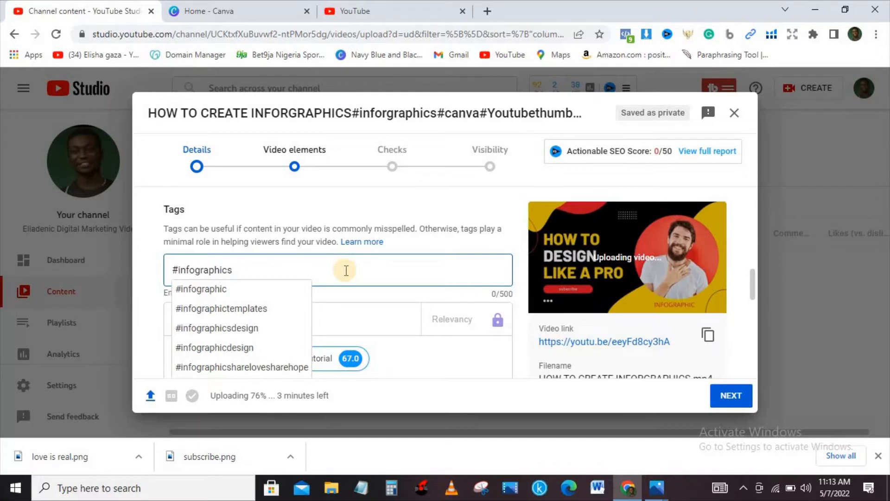
text(#)
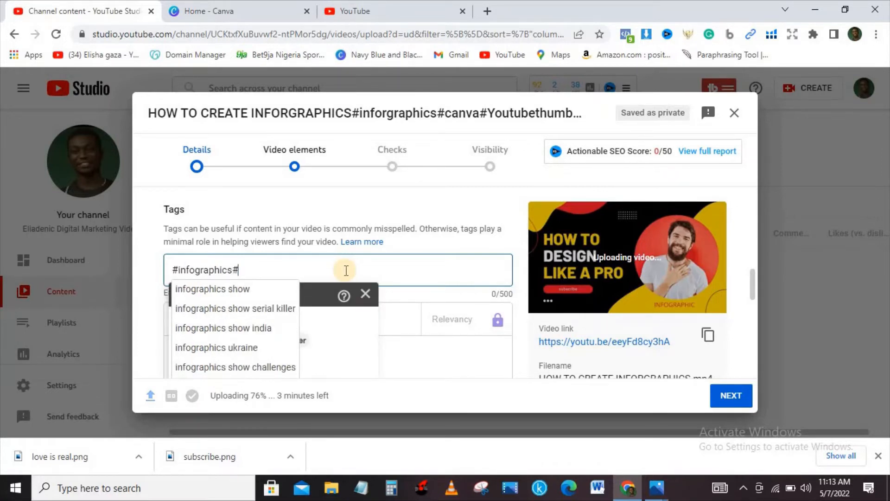
text(canvat)
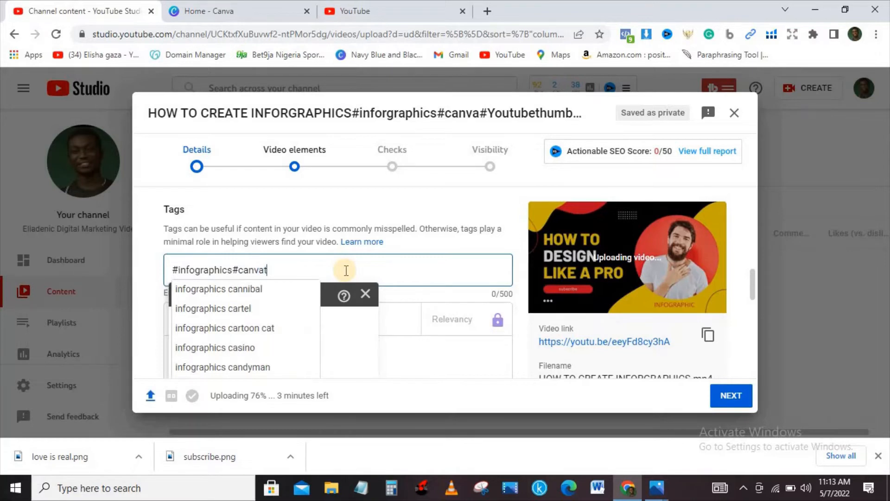
text(utoria)
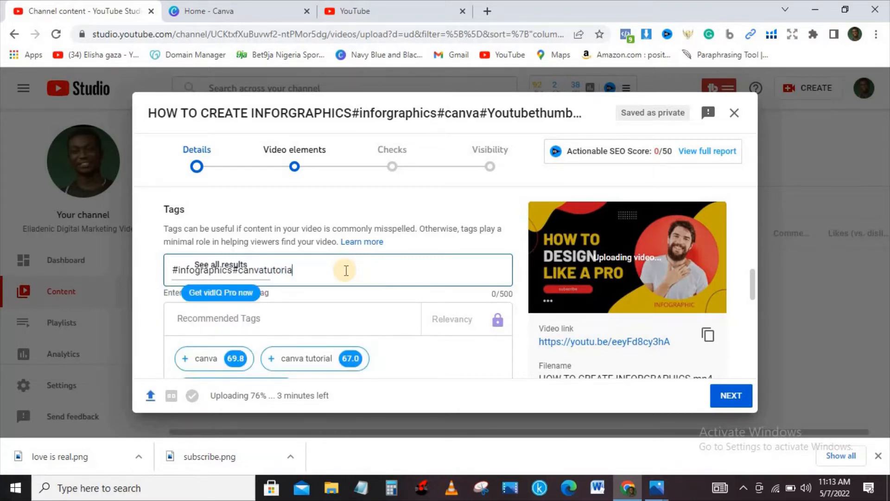
text(l#)
text(p)
text(images)
text(#thumbna)
text(ils)
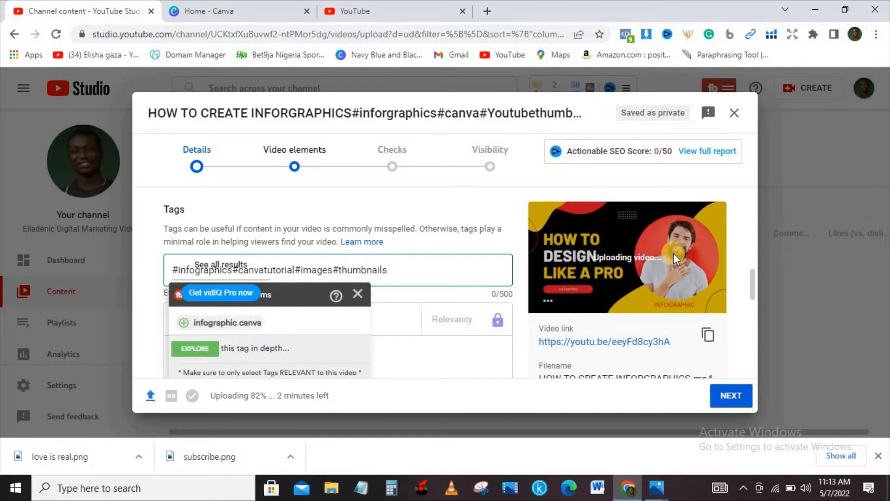
Extend the tag text after "#infographics" with "#canvatutorial#images#thumbnails" and commit it as a tag
click(755, 273)
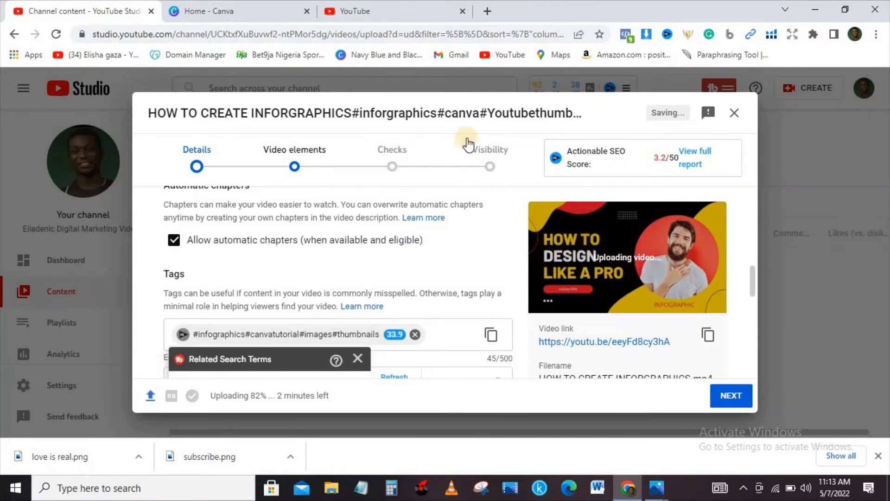
click(212, 3)
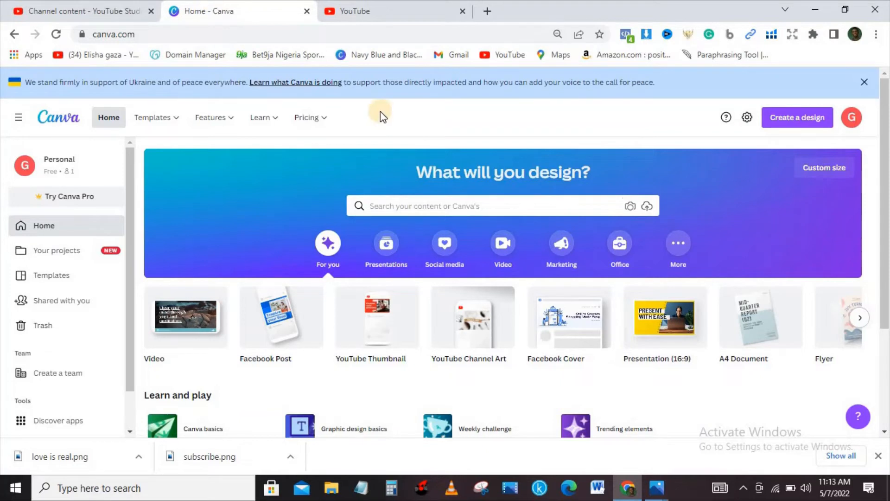
mouse_move(458, 353)
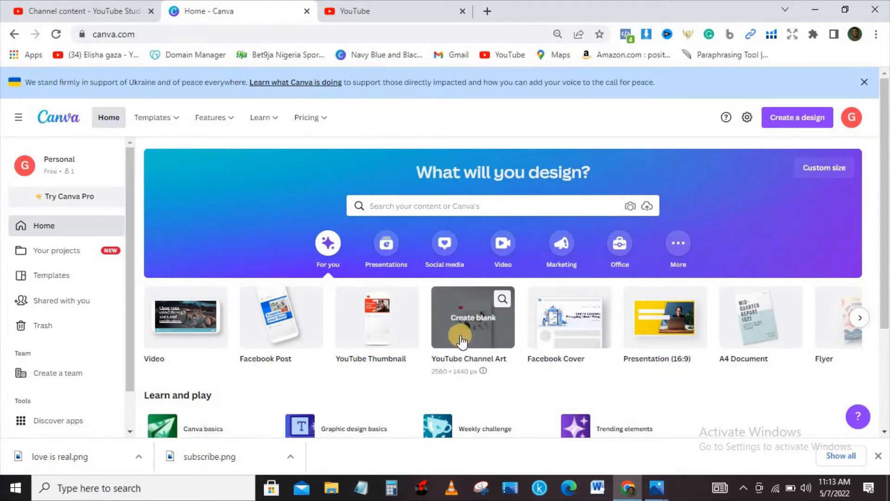
mouse_move(370, 337)
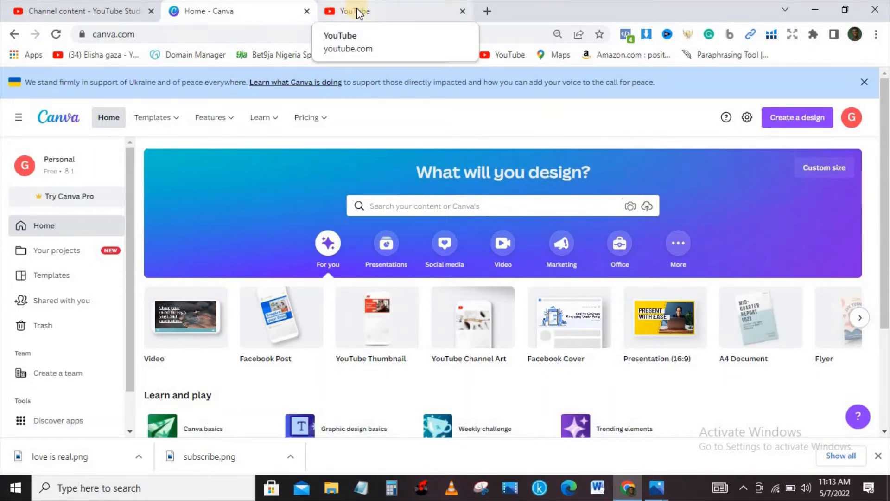
click(77, 7)
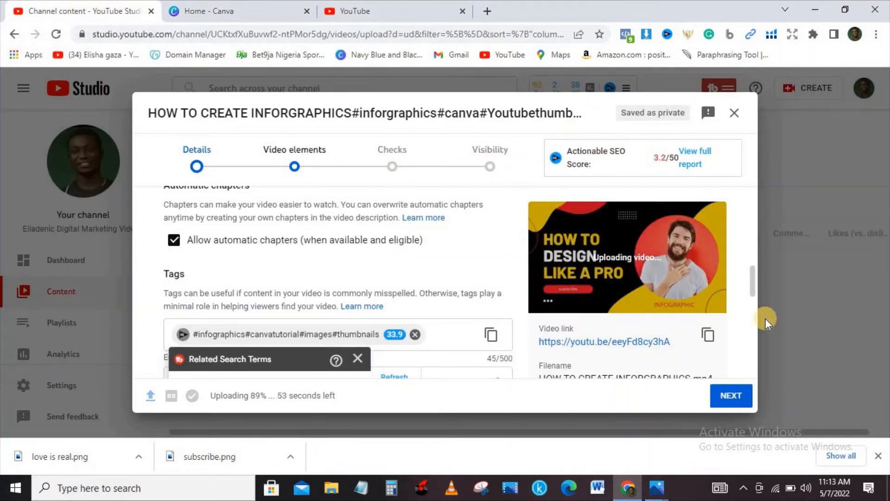
Continue to the video elements and save an end screen imported from the Content Marketing video
click(735, 396)
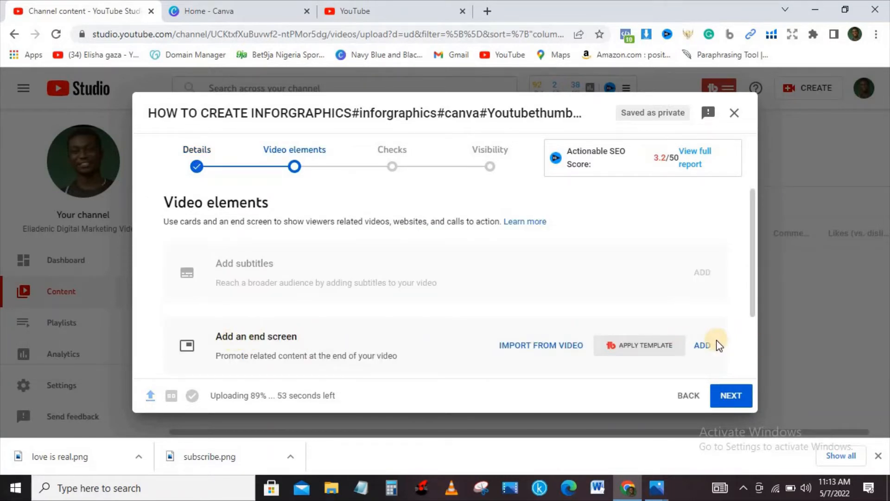
click(702, 345)
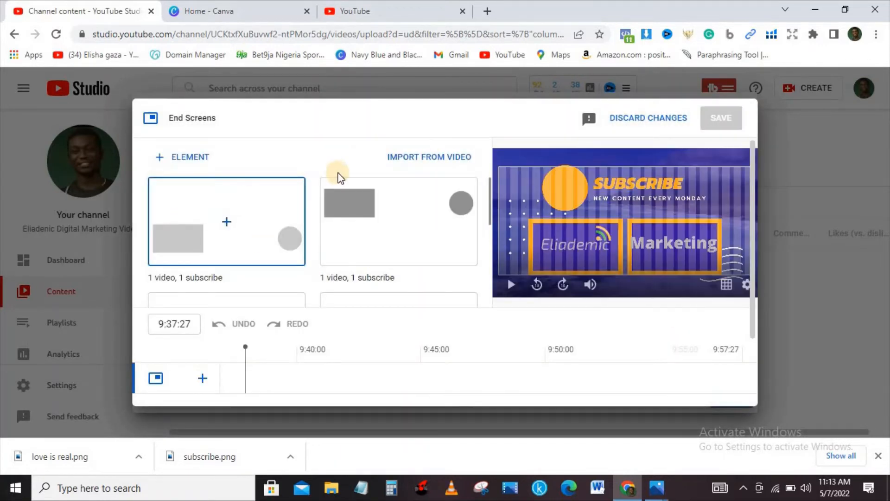
click(425, 158)
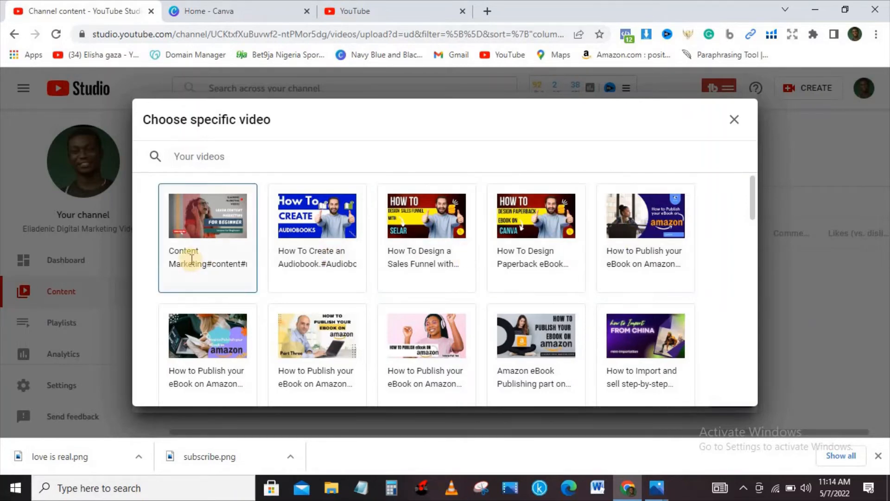
click(171, 247)
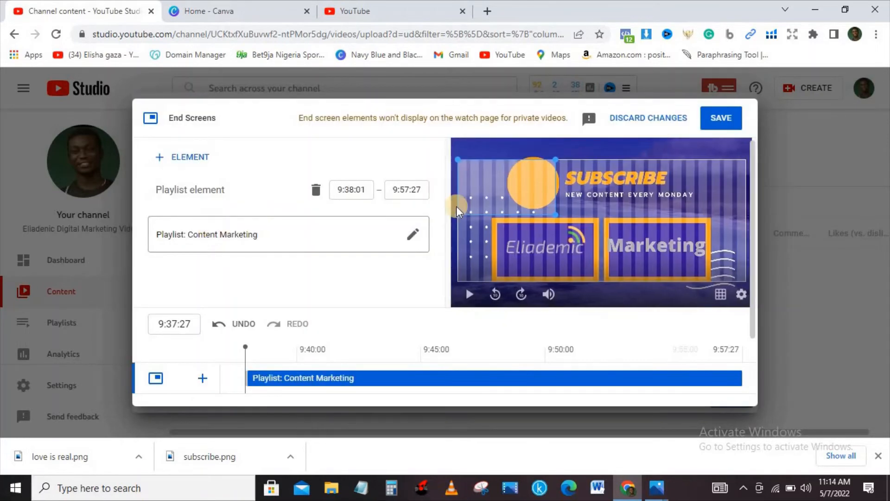
click(718, 121)
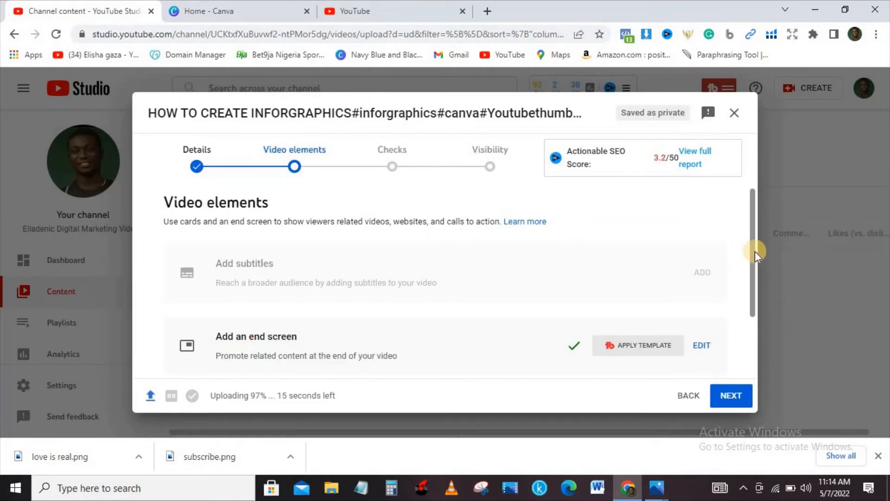
Add a video card at 0:00:00 linking to "HOW TO DESIGN A LOGO", save it and continue to the Checks stage
drag(755, 260, 756, 307)
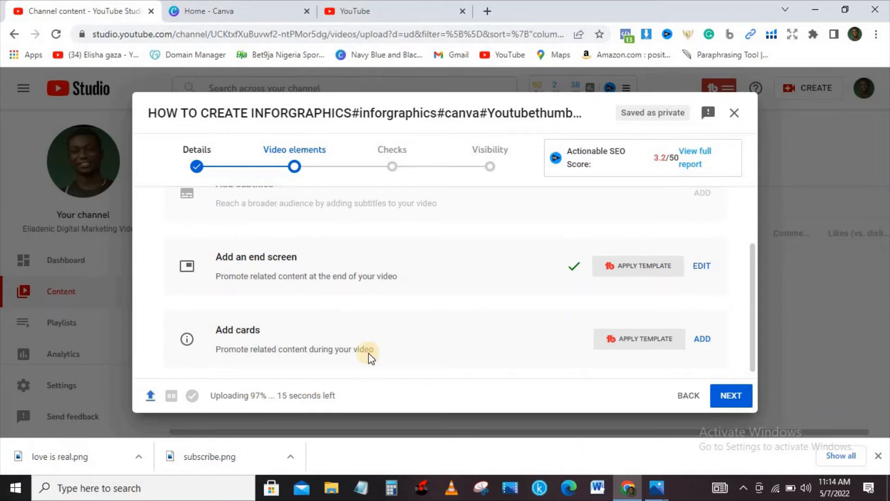
click(700, 344)
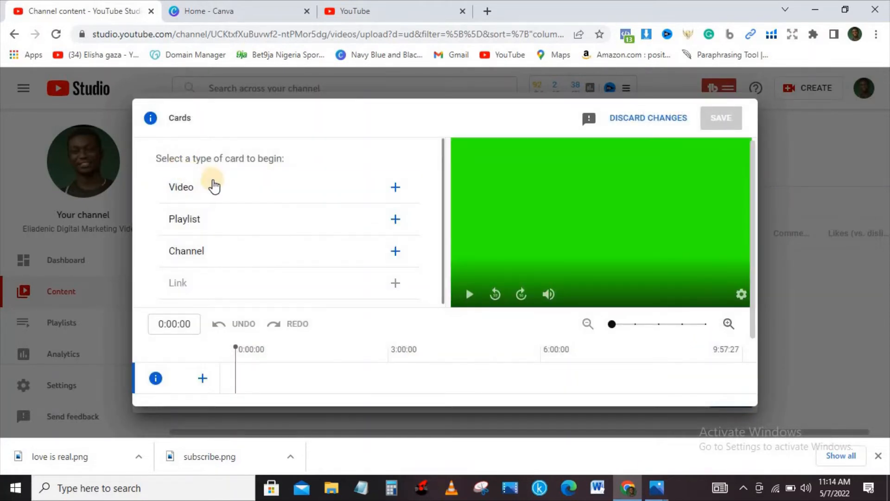
click(213, 180)
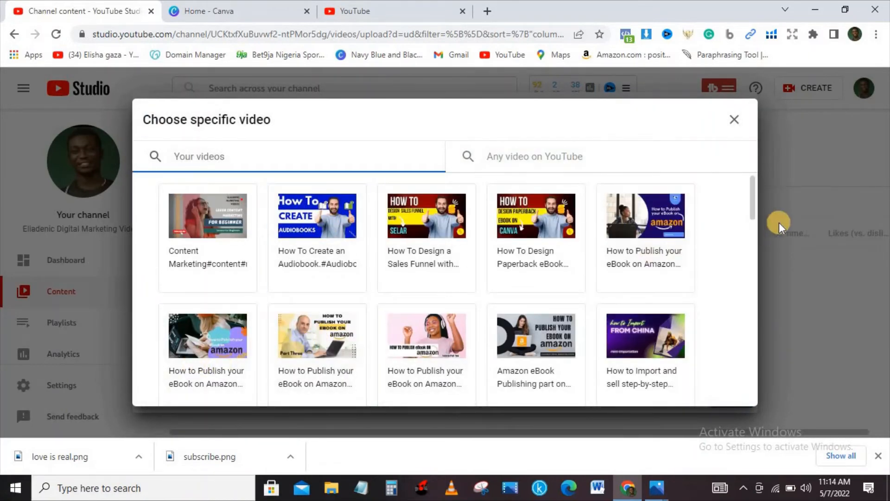
drag(753, 205, 758, 254)
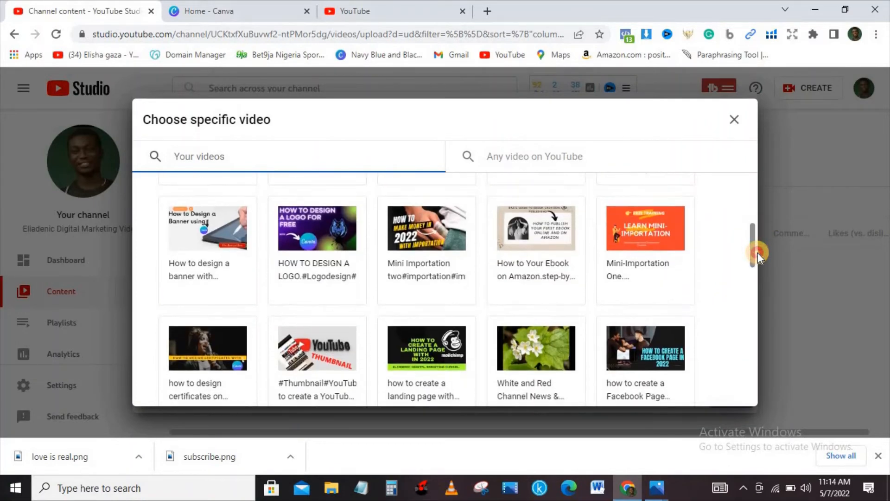
click(315, 258)
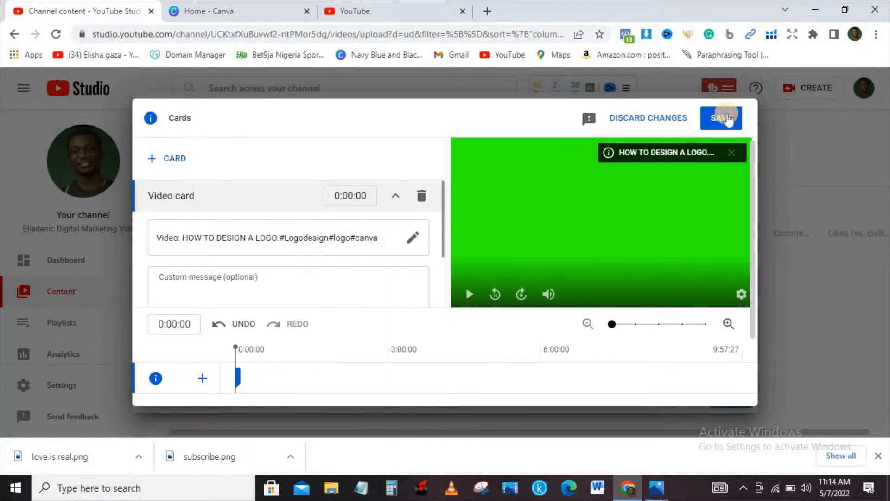
click(718, 121)
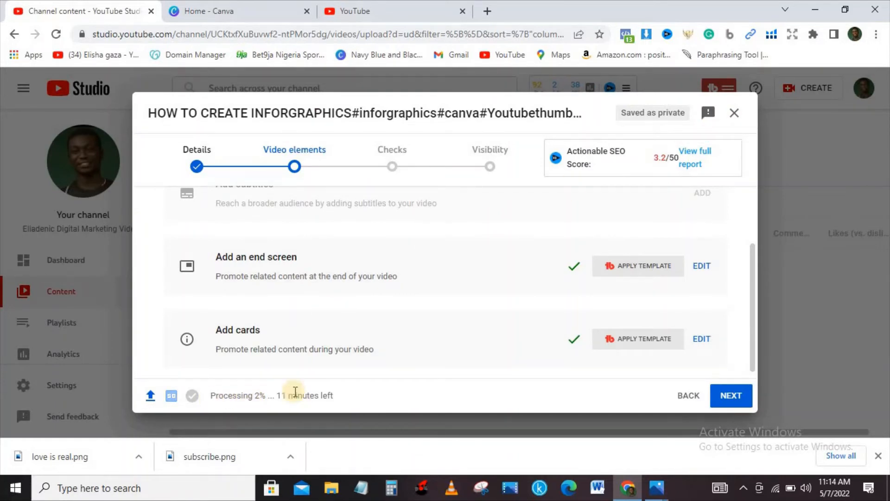
click(745, 395)
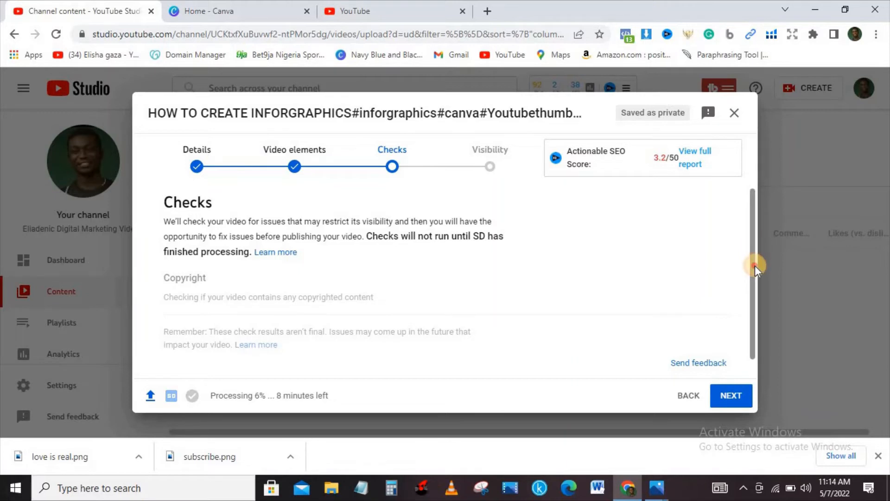
drag(755, 265, 752, 281)
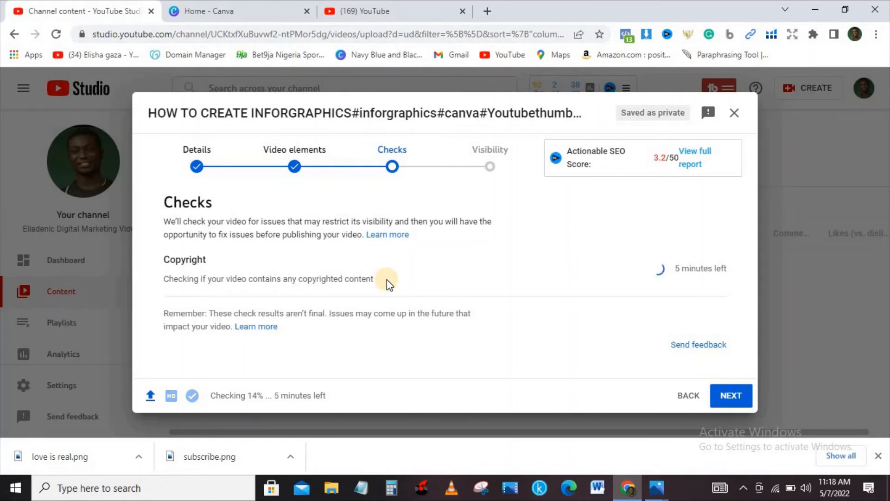
Switch to Canva, create a YouTube Thumbnail design and apply the purple "Multi Purpose YouTube Thumbnail" template
click(231, 7)
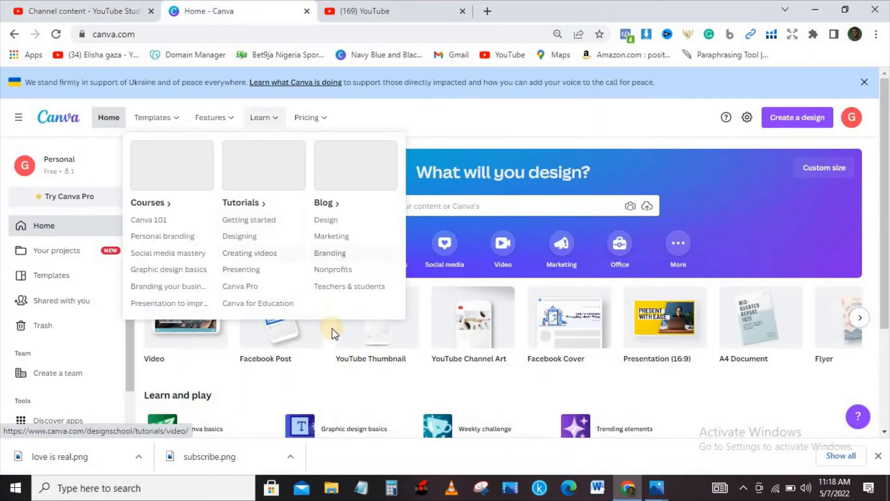
click(365, 341)
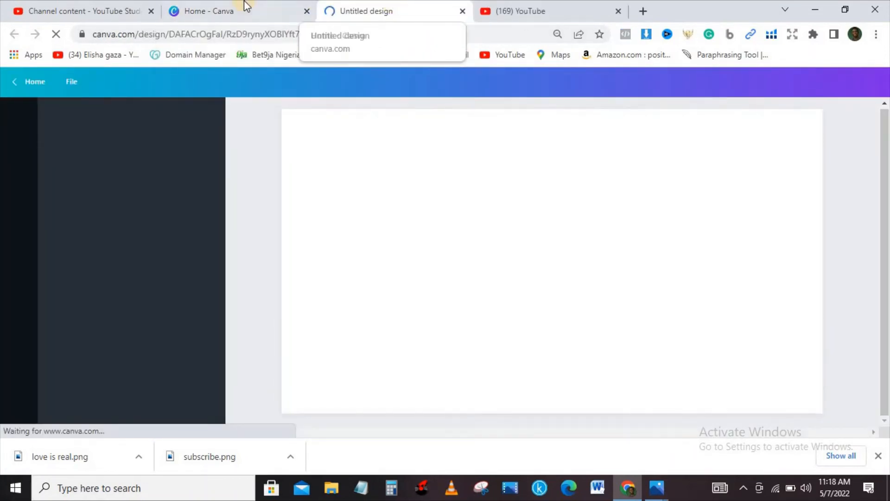
click(129, 7)
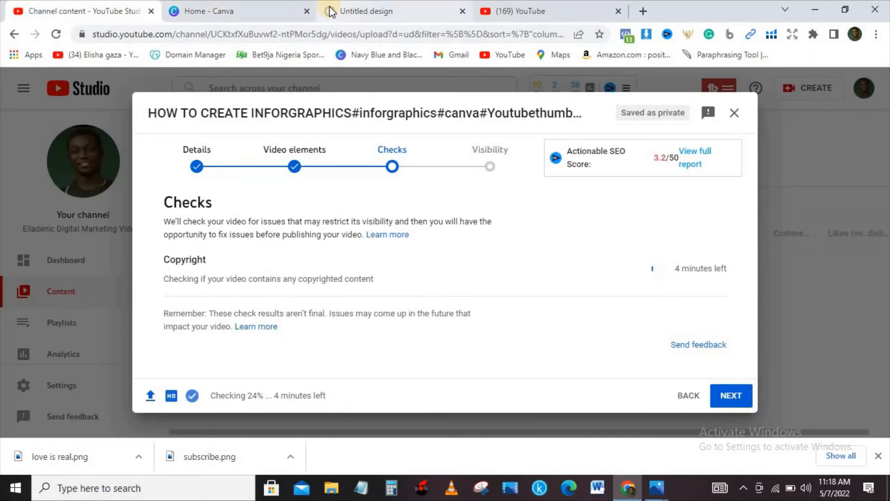
click(440, 11)
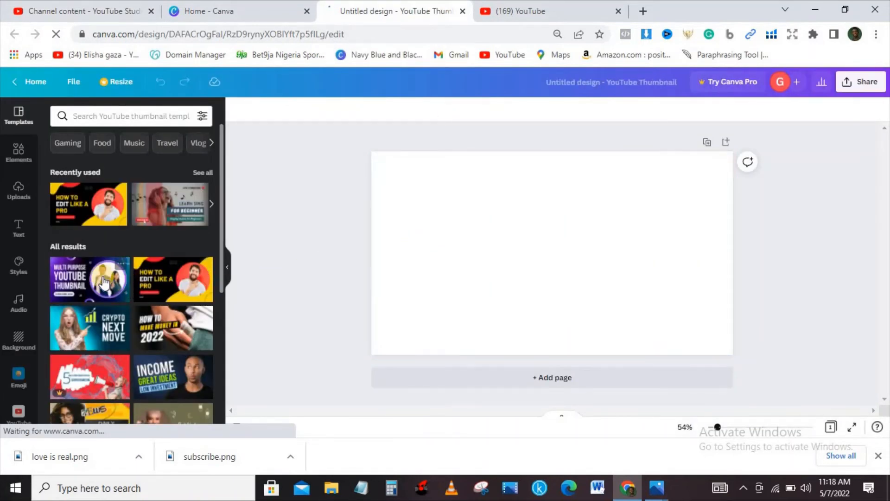
click(103, 282)
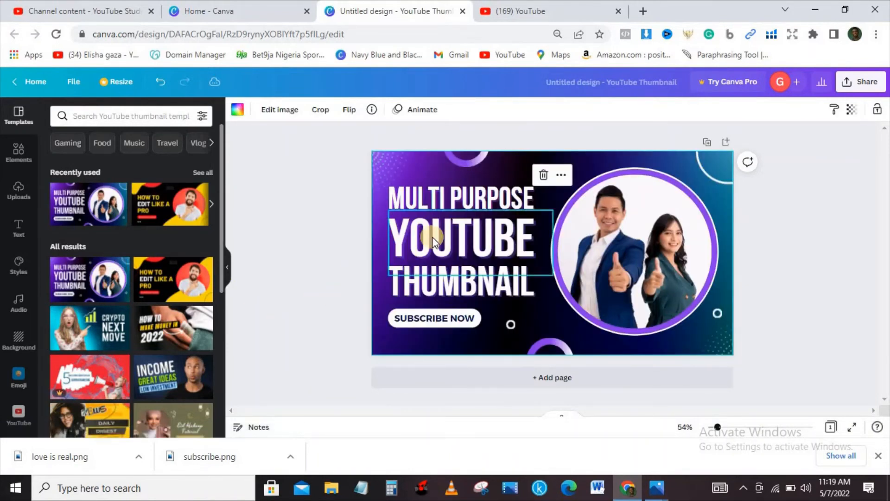
Replace the thumbnail's "MULTI PURPOSE" text line with "HOW TO"
click(451, 198)
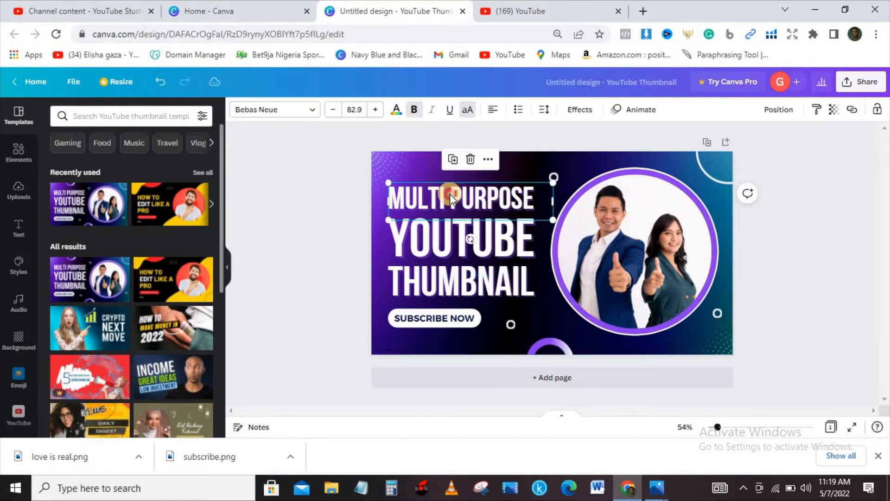
click(451, 195)
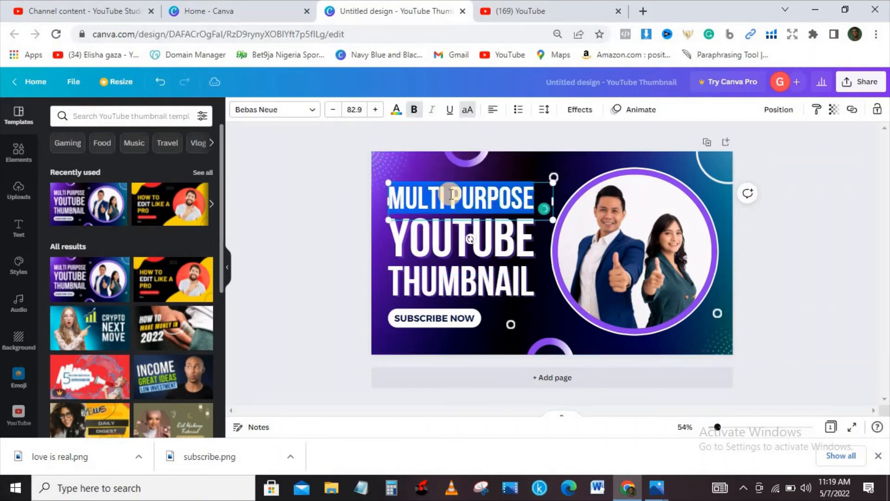
text(HOW TO)
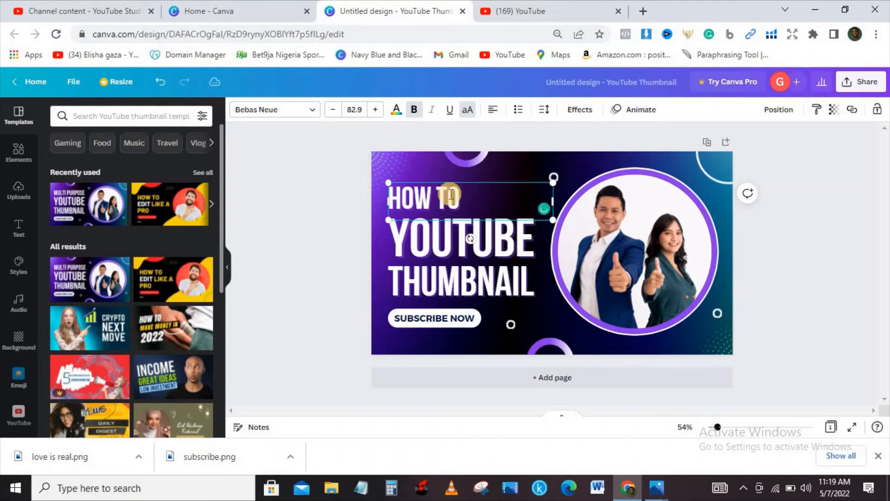
text( UPLOAD)
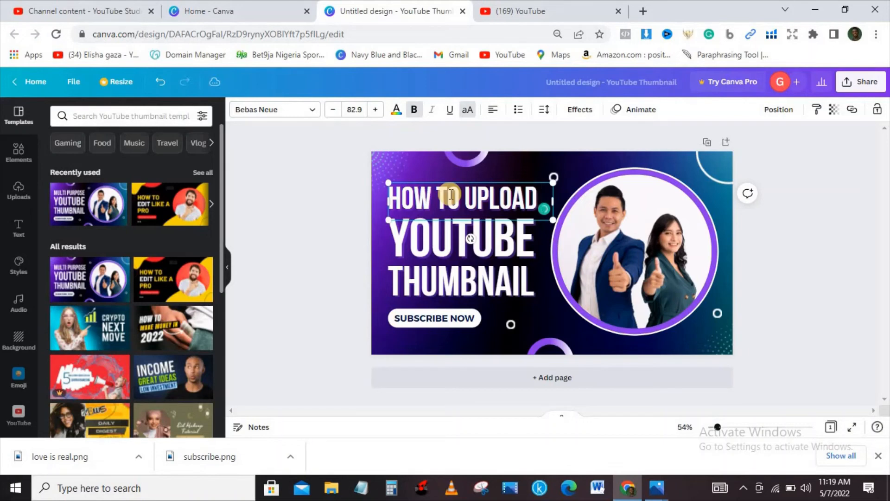
Extend the "HOW TO" text to read "HOW TO UPLOAD" and "VIDEOS ON" on two lines, and move it up above "YOUTUBE"
key(Return)
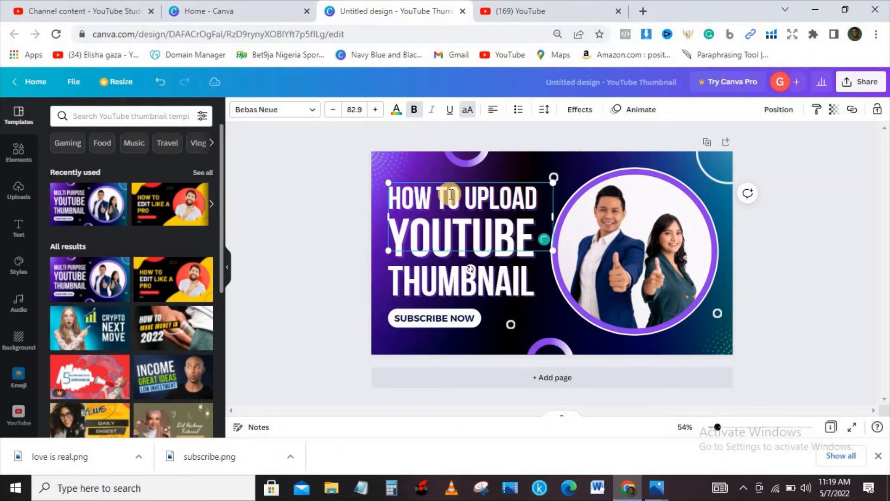
key(BackSpace)
key(Return)
text(V)
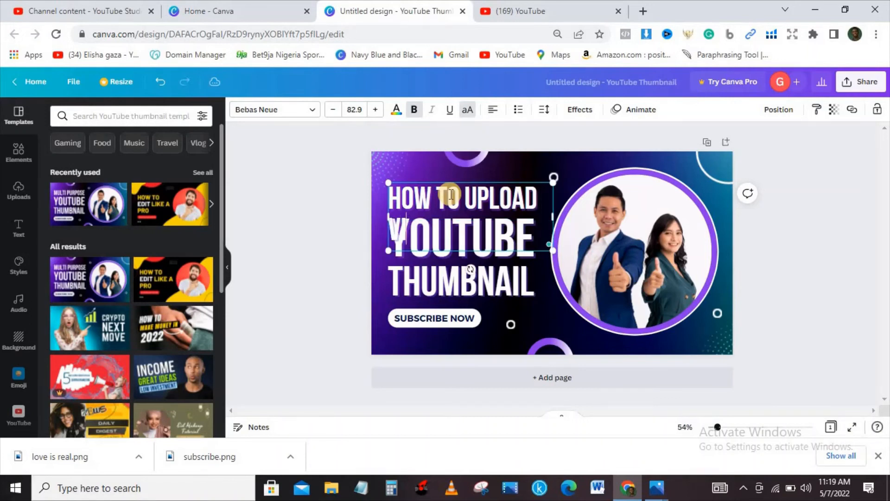
text(IDEOS)
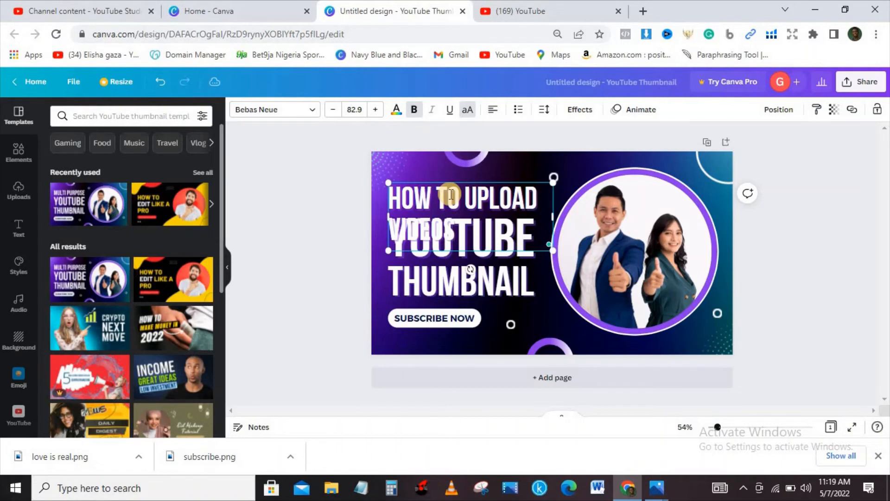
text( ON)
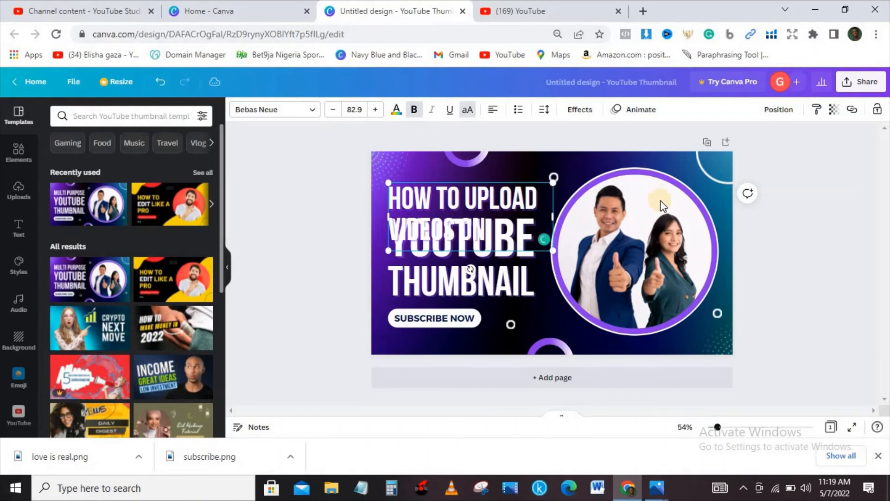
click(852, 238)
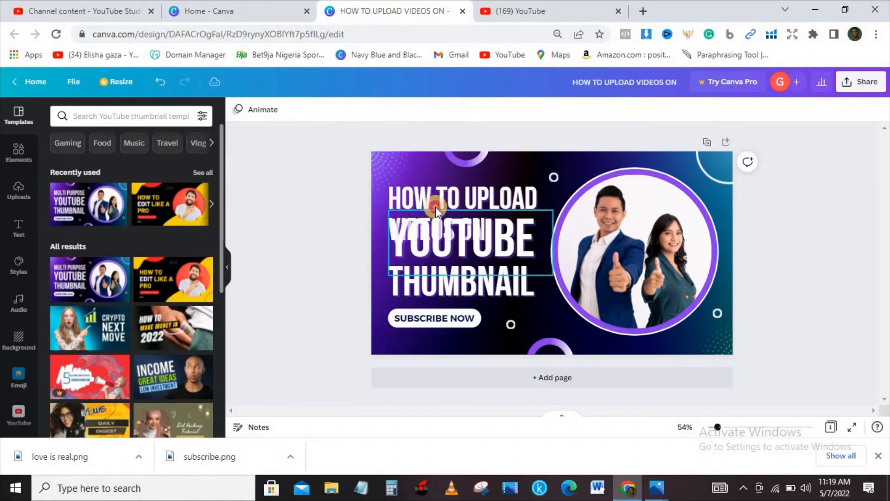
click(437, 193)
drag(433, 203, 428, 171)
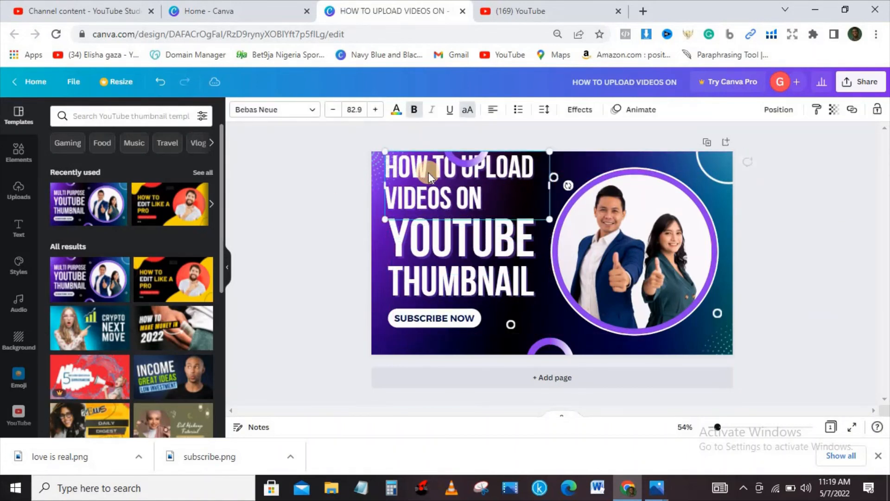
Replace the thumbnail's "THUMBNAIL" text with "CHANNEL"
click(467, 282)
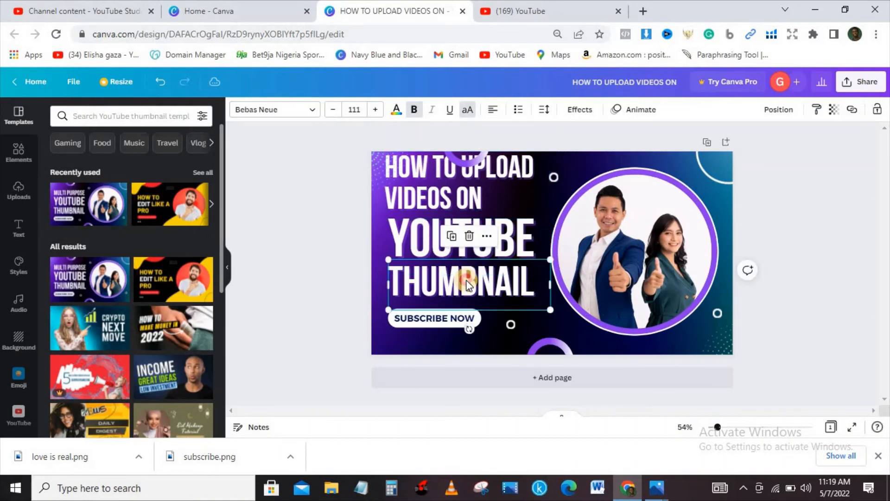
double_click(467, 280)
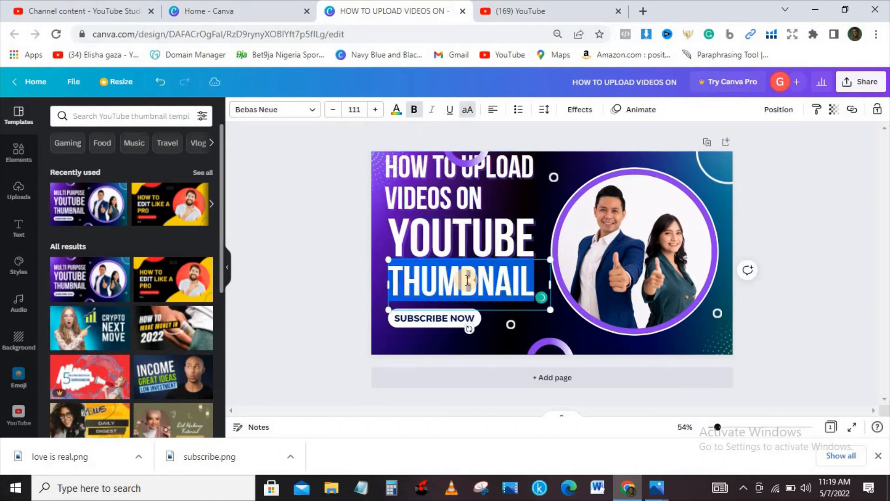
text(CHANNEL)
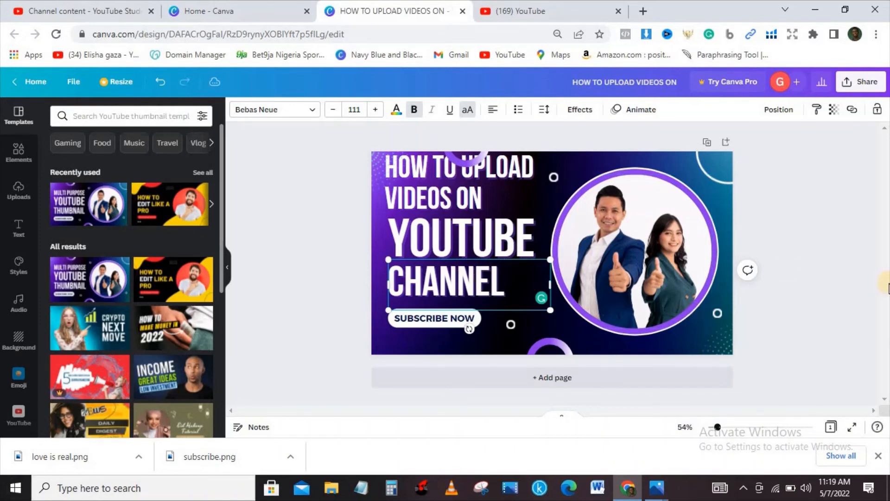
click(776, 264)
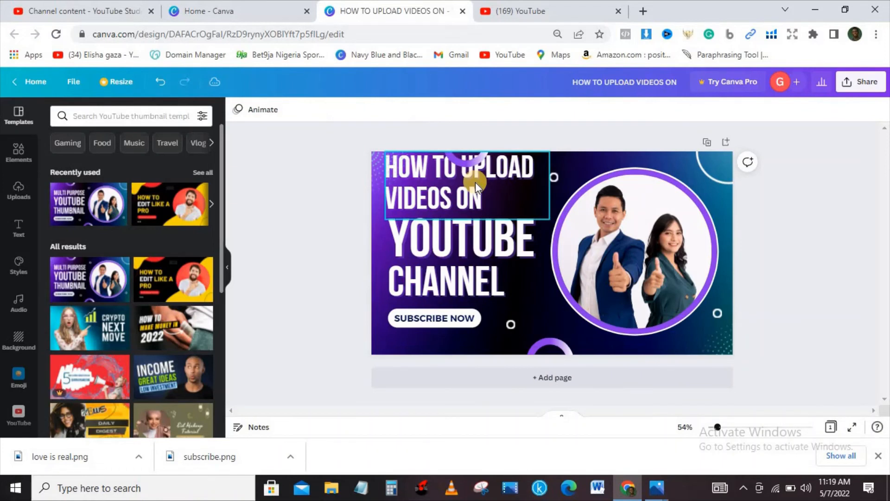
Download the finished thumbnail design as a PNG
click(853, 82)
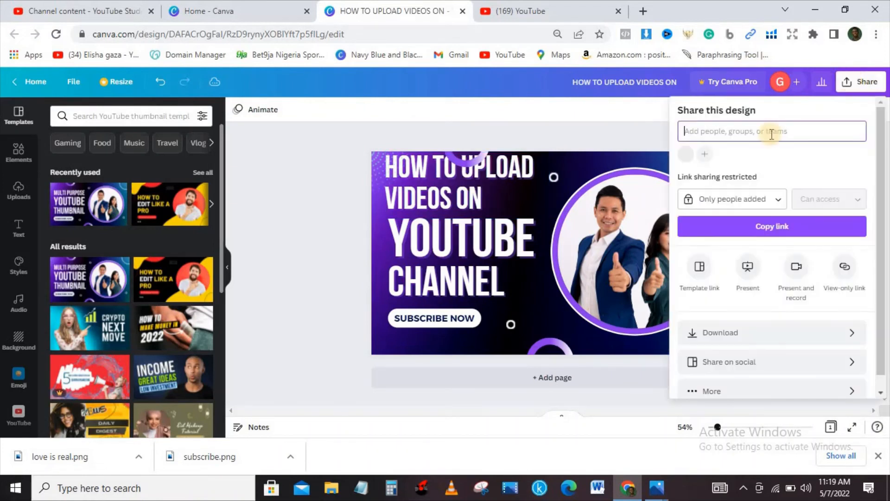
click(702, 328)
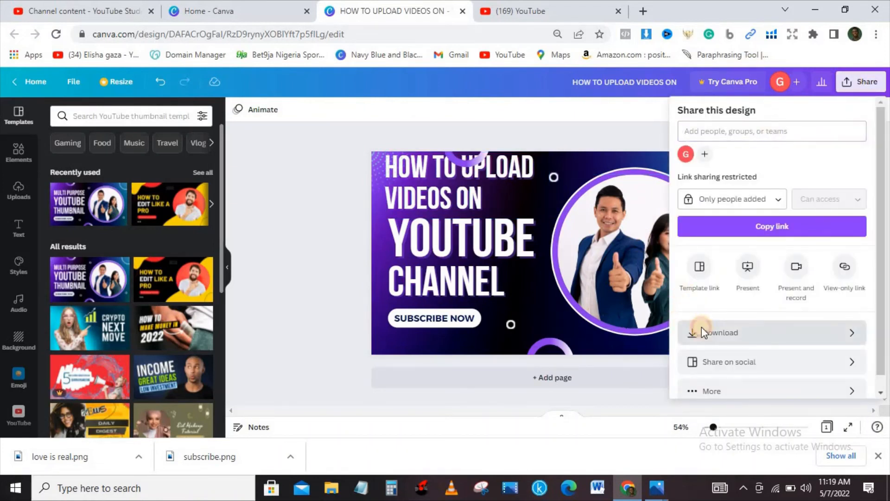
click(783, 305)
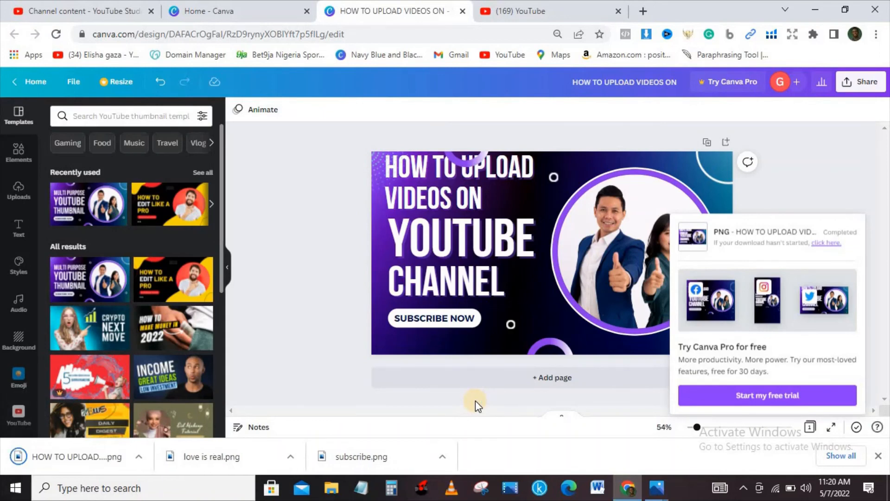
right_click(415, 263)
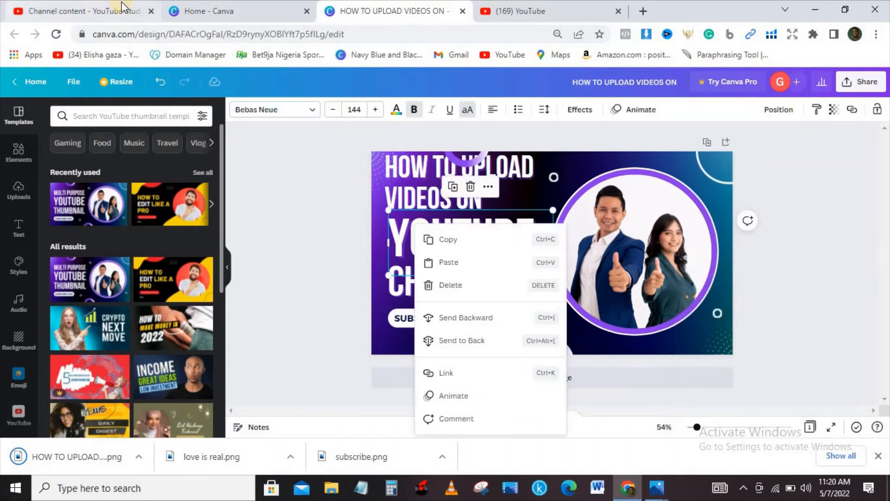
Switch to YouTube Studio, continue from Checks to Visibility, set the video to Public and publish it
click(121, 1)
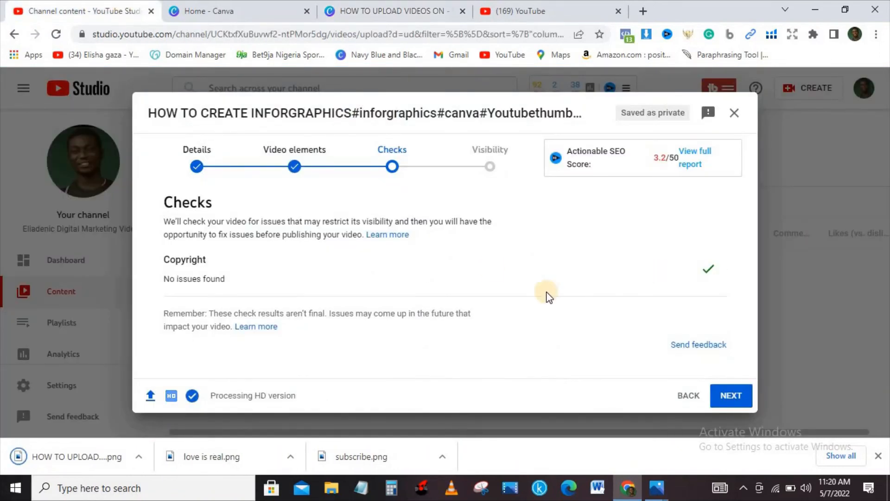
click(733, 395)
click(732, 396)
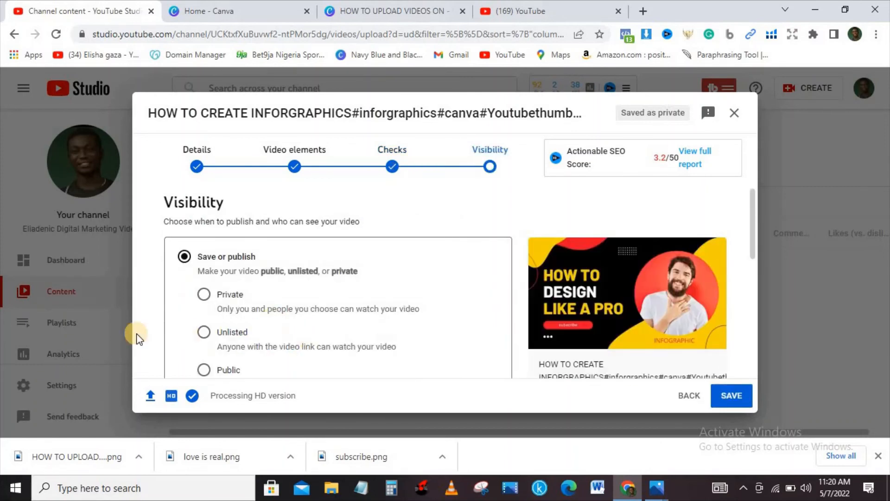
click(204, 370)
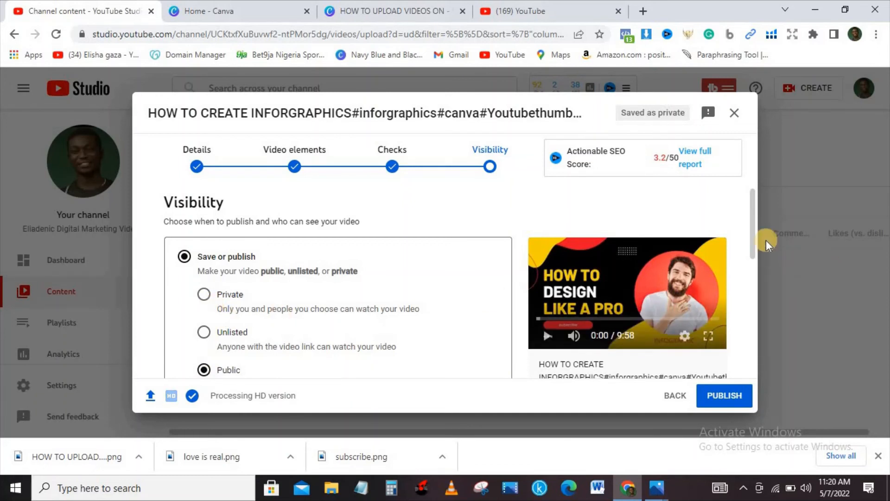
drag(757, 249, 755, 299)
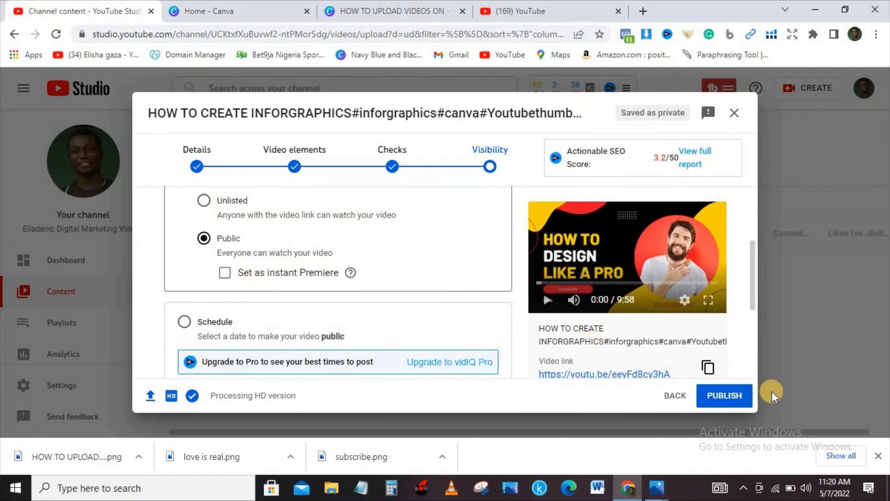
click(738, 396)
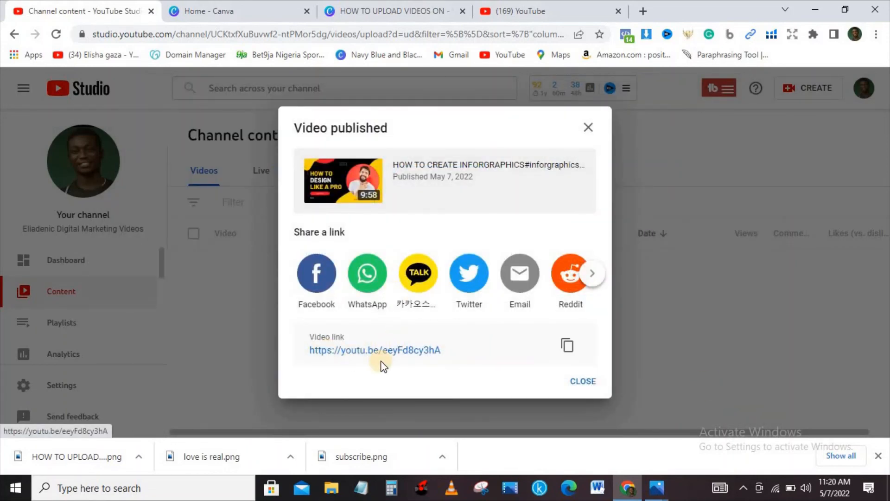
Copy the published video's link and open it in the browser tab showing the YouTube home page
click(565, 346)
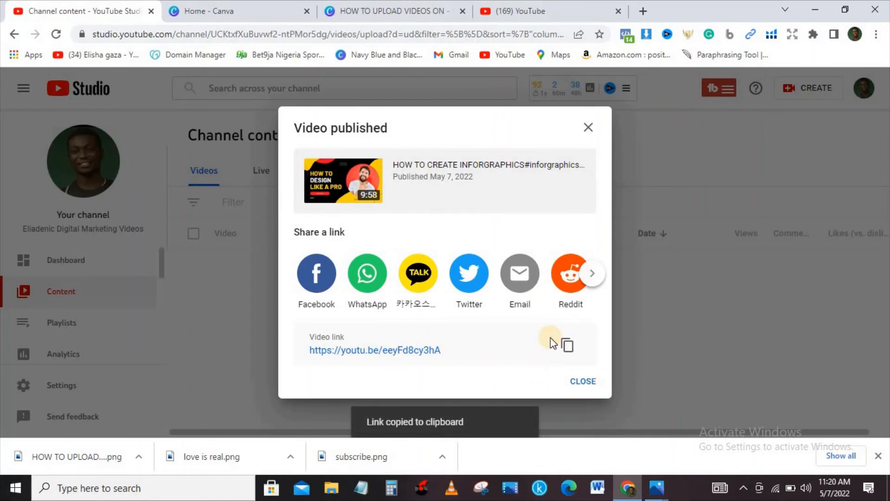
click(531, 9)
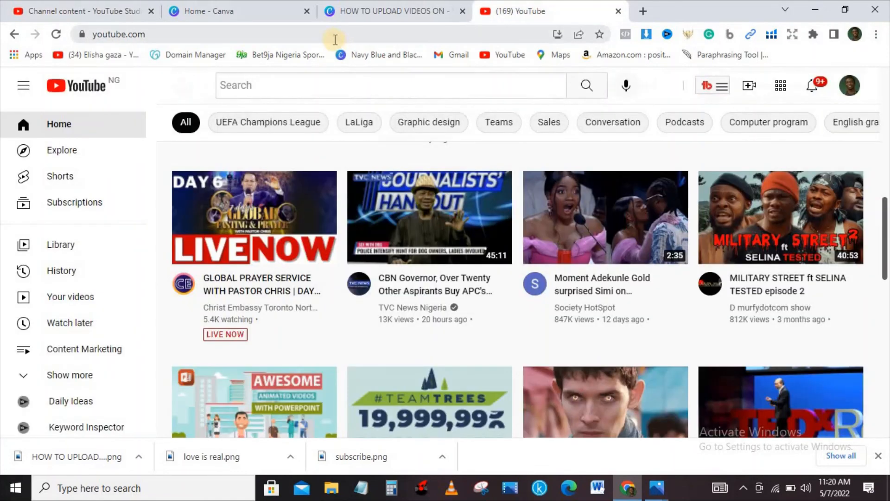
click(334, 39)
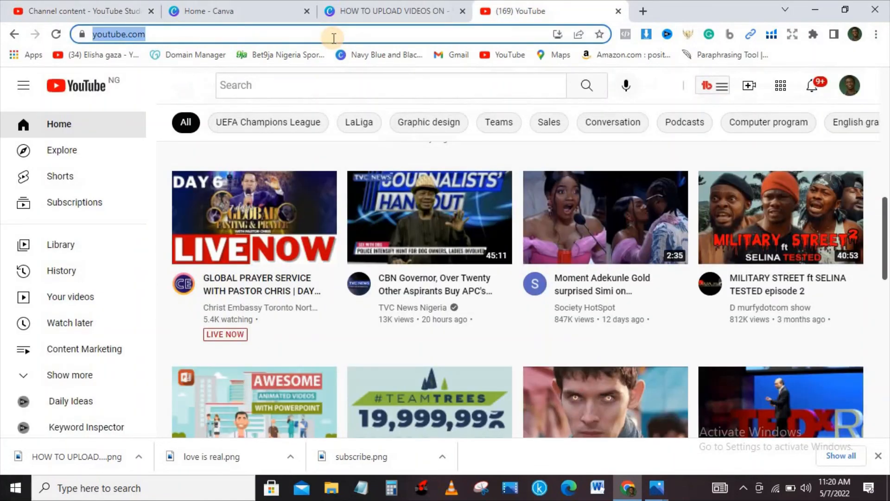
key(ctrl+v)
key(Return)
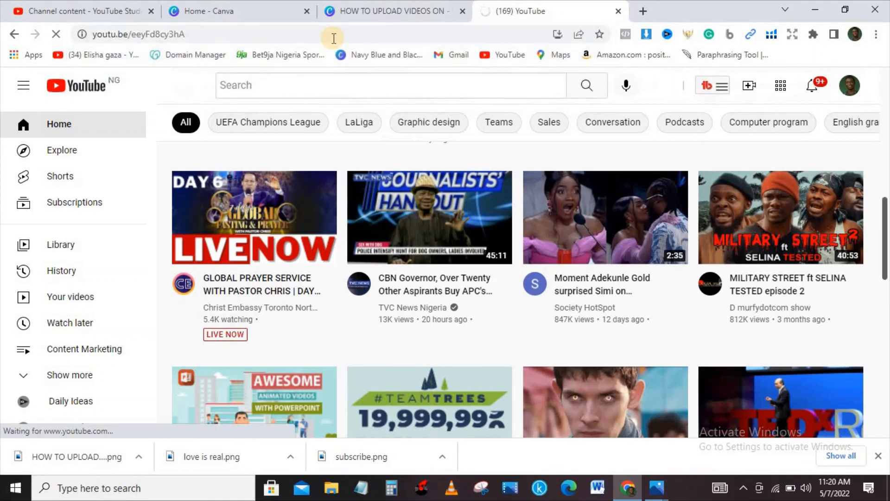